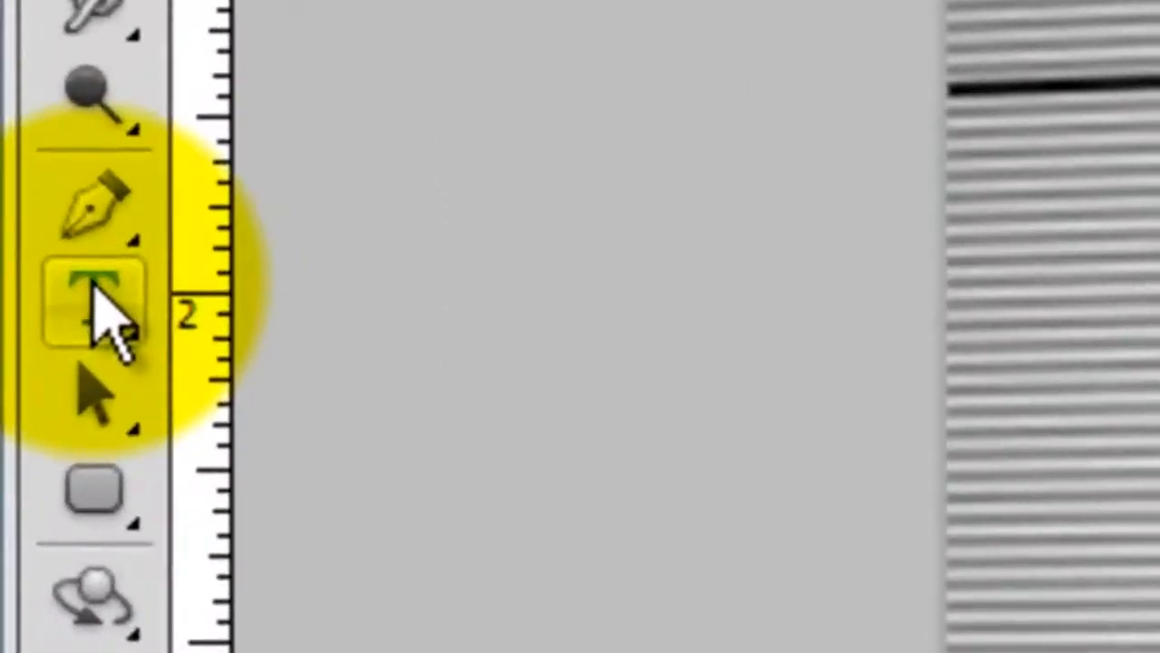
Activate the Type tool and open the character and paragraph settings for the text.
{"action": "right_click", "coordinate": [14, 278]}
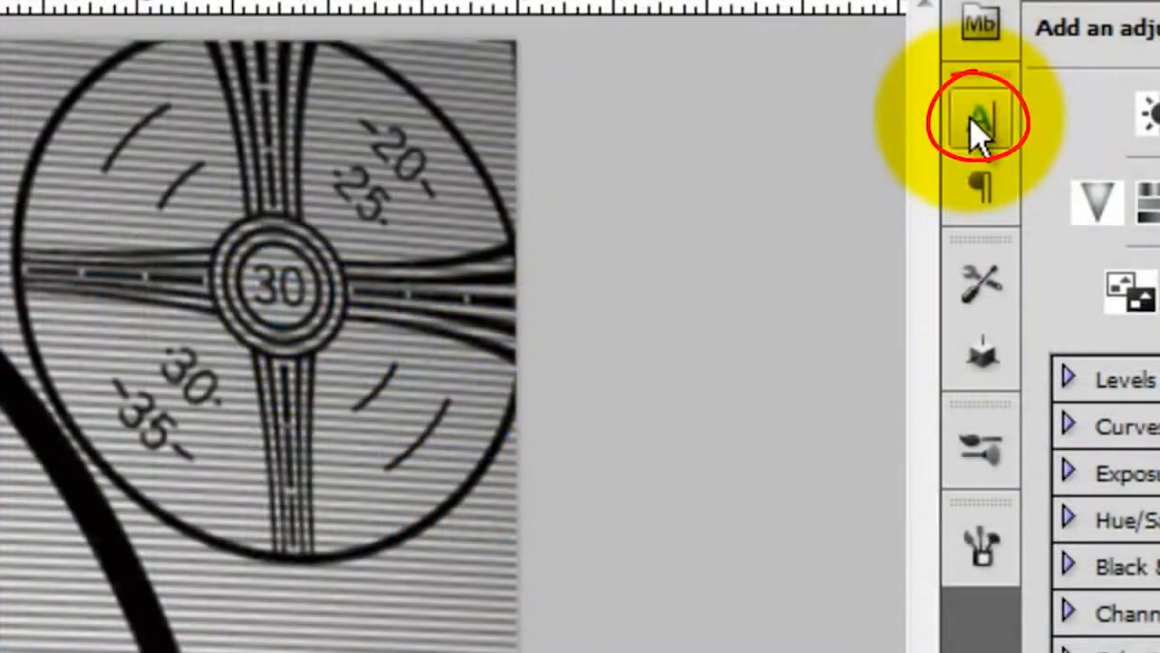
{"action": "left_click", "coordinate": [979, 122]}
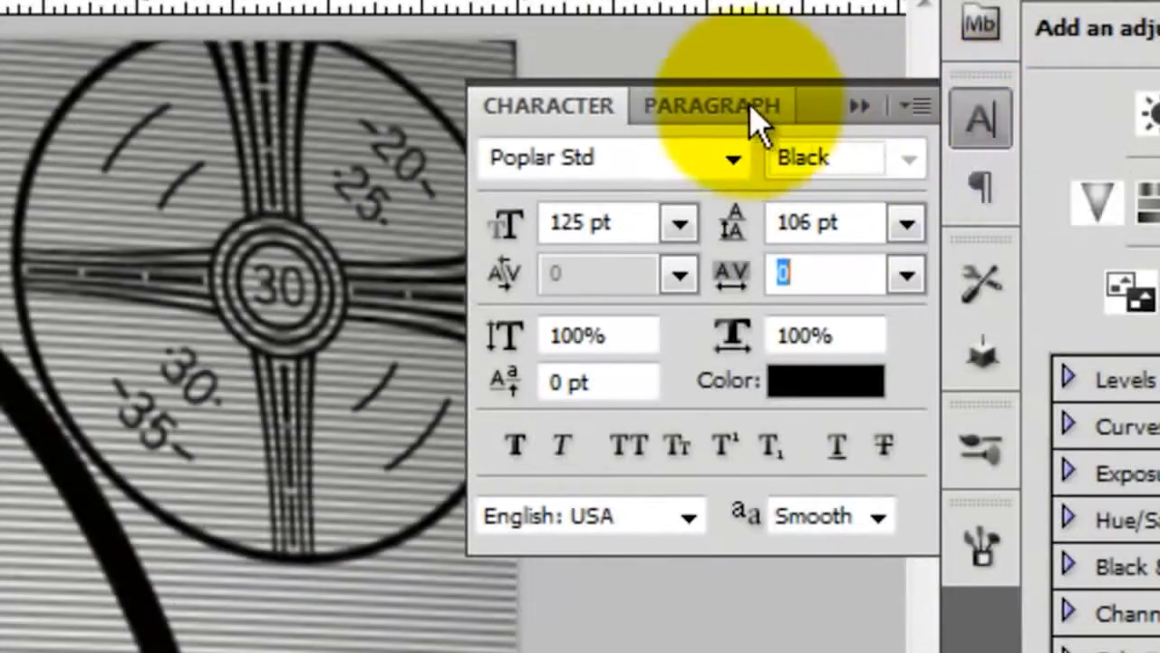
{"action": "left_click", "coordinate": [745, 118]}
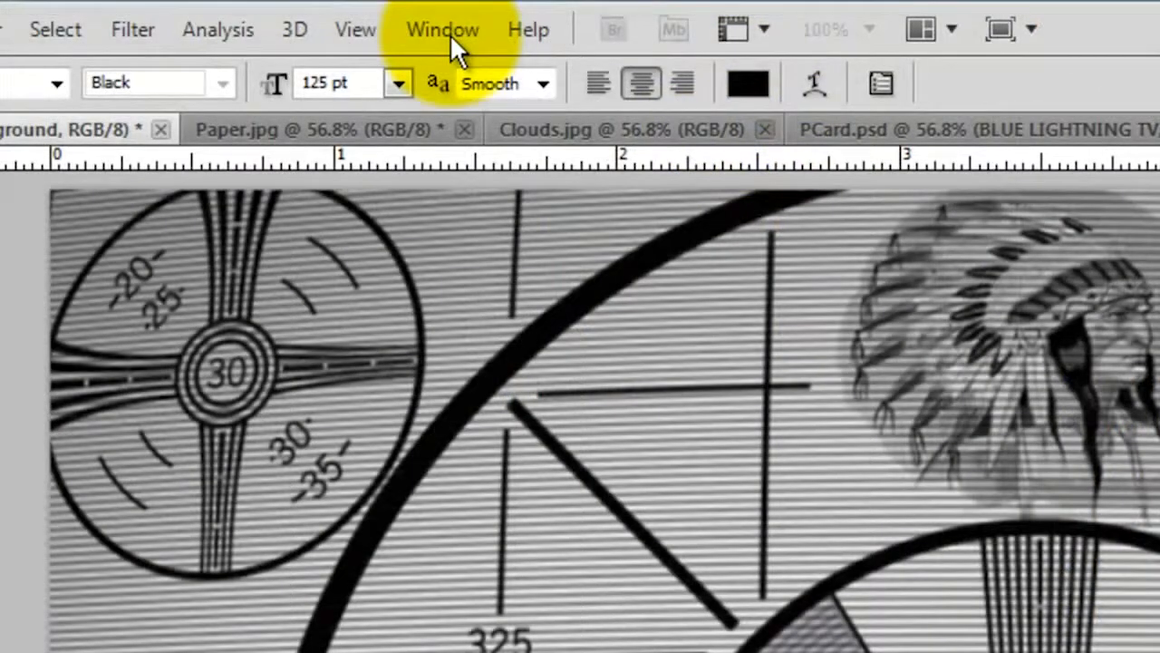
{"action": "left_click", "coordinate": [444, 30]}
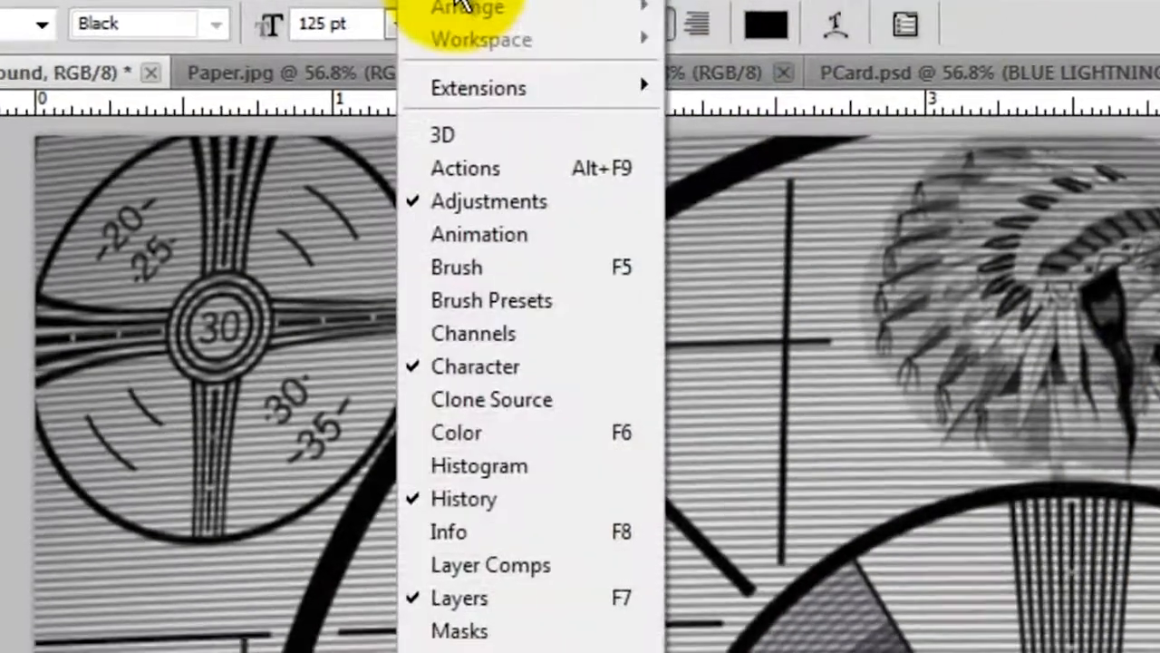
{"action": "left_click", "coordinate": [523, 333]}
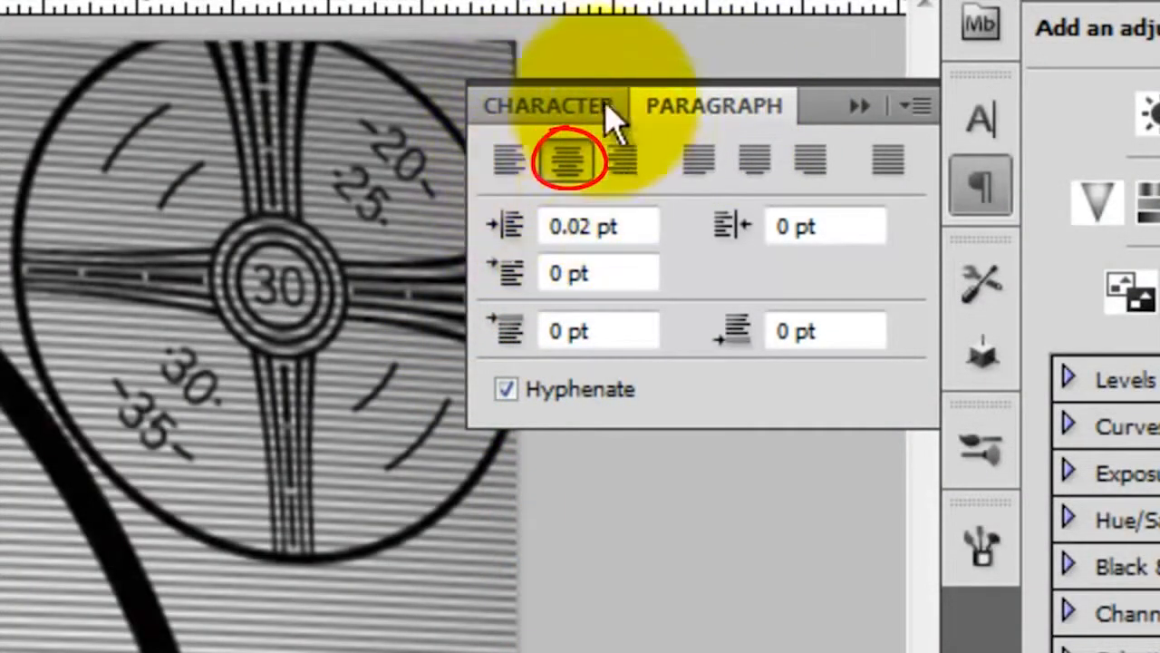
{"action": "left_click", "coordinate": [547, 107]}
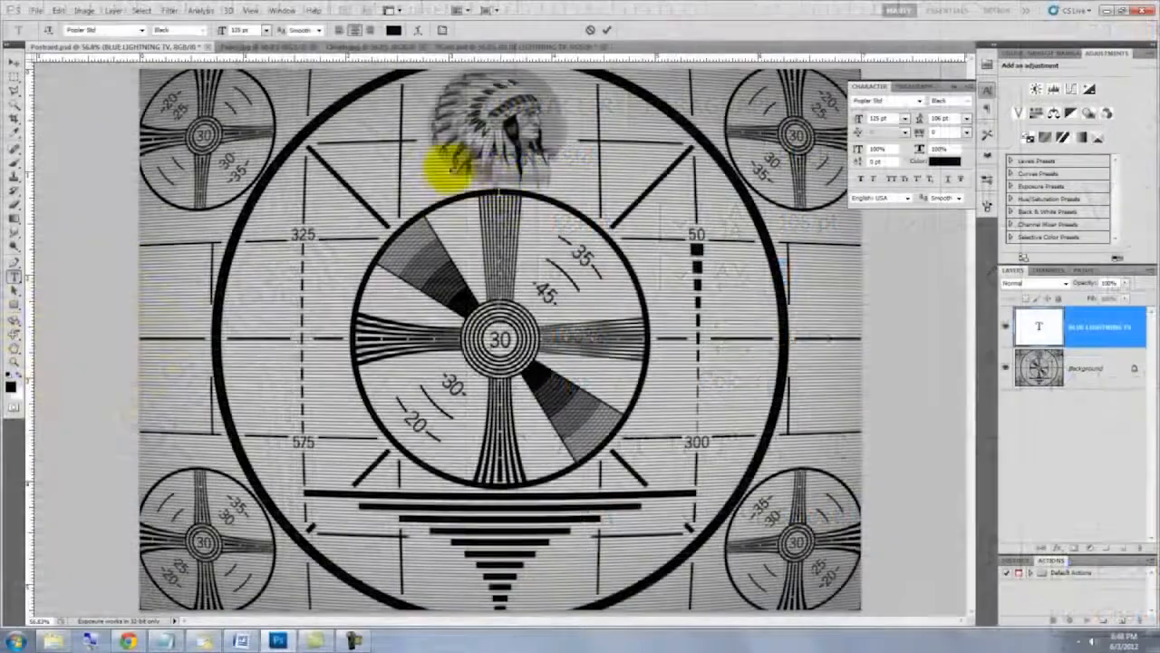
Enter the text BLUE LIGHTNING TV over the test pattern, with each word on its own line.
{"action": "type", "text": "BLUE"}
{"action": "key", "text": "Return"}
{"action": "type", "text": "LIGHTNING"}
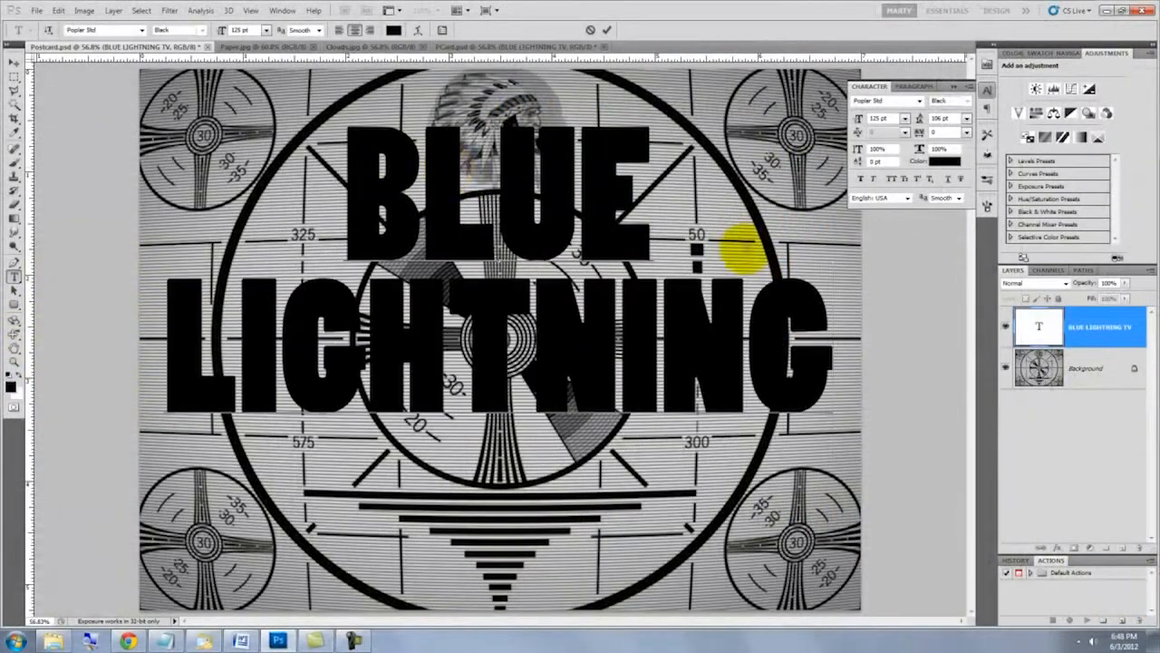
{"action": "key", "text": "Return"}
{"action": "type", "text": "TV"}
Warp all of the text with the horizontal Rise style at a 12% bend and collapse the character settings.
{"action": "key", "text": "ctrl+a"}
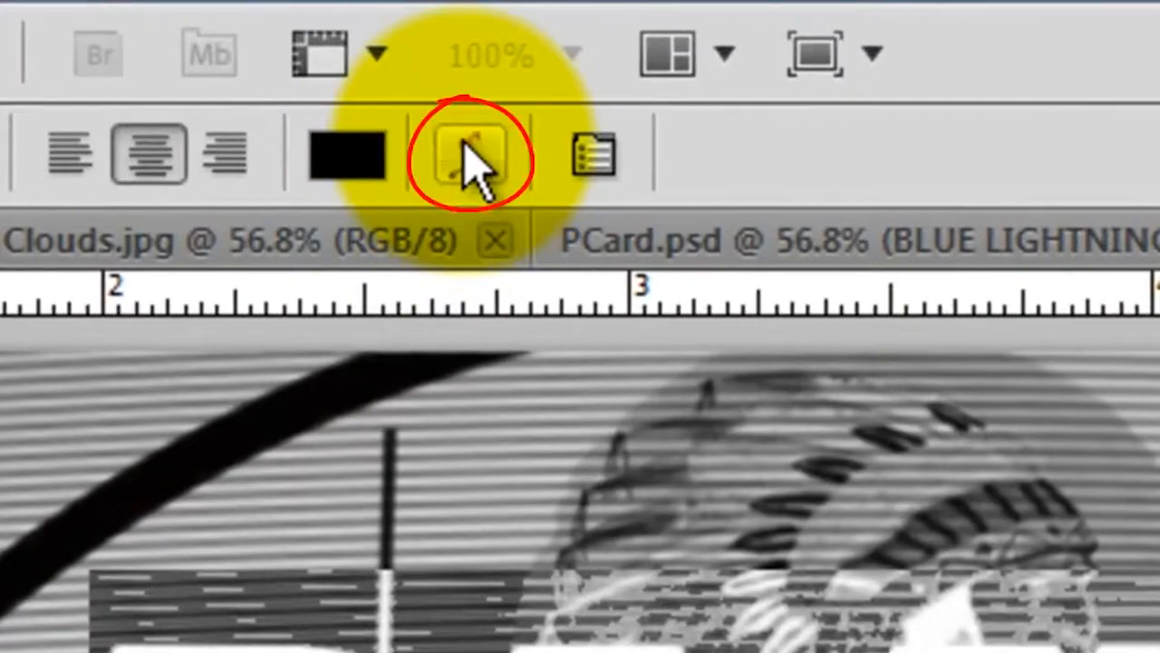
{"action": "left_click", "coordinate": [471, 156]}
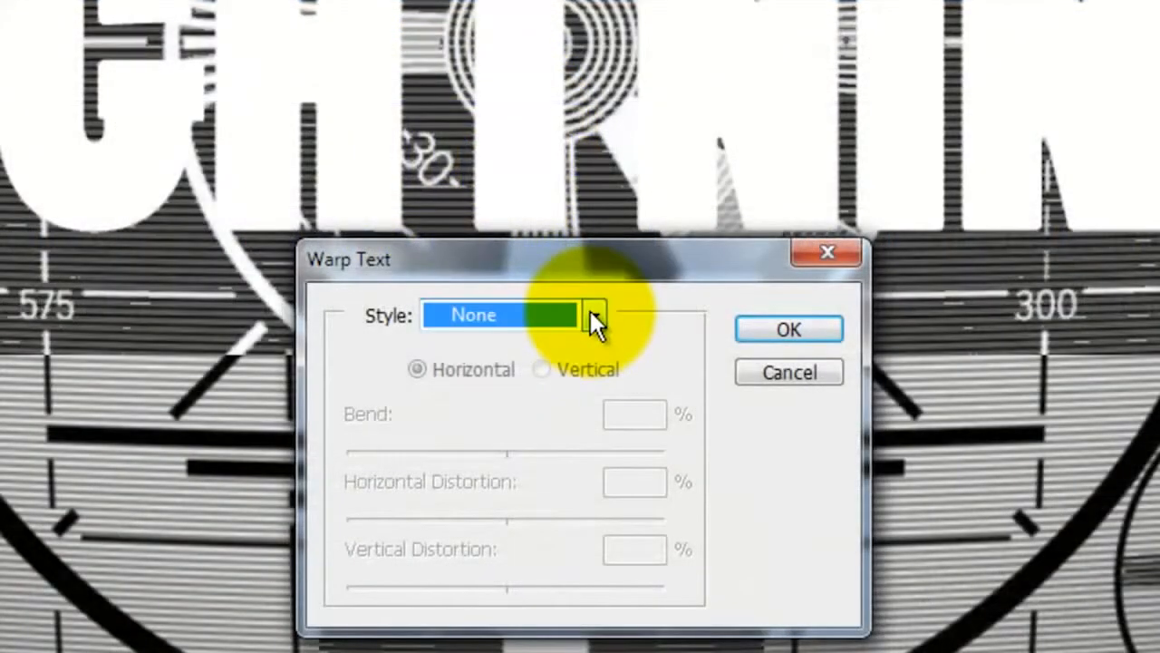
{"action": "left_click", "coordinate": [590, 314]}
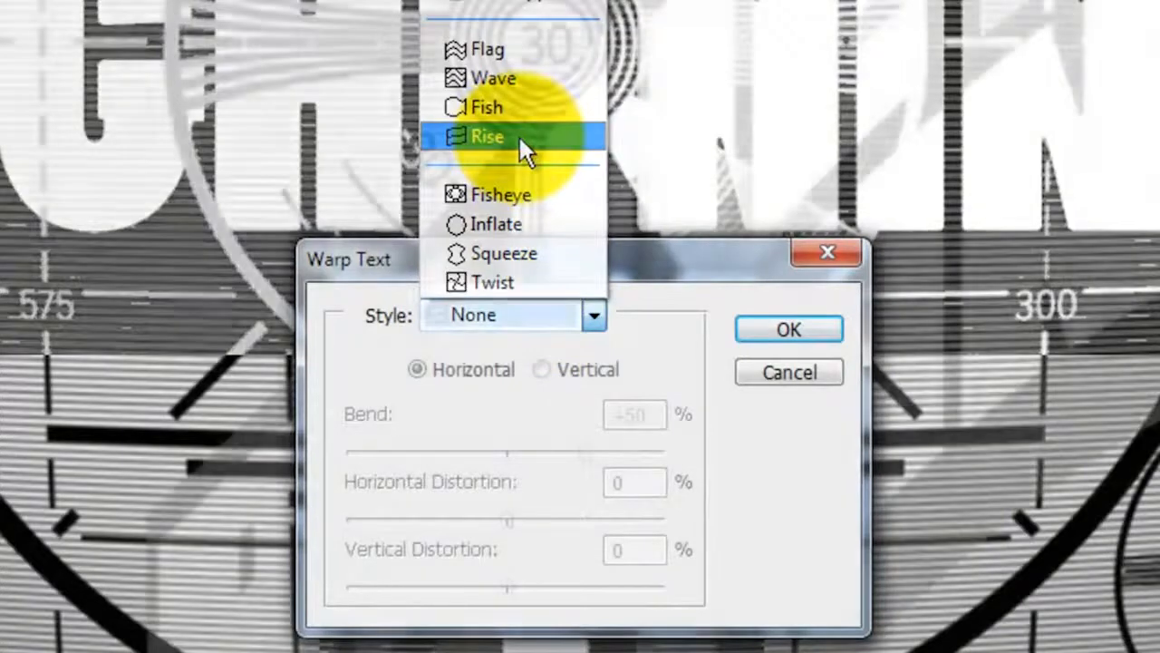
{"action": "left_click", "coordinate": [524, 137]}
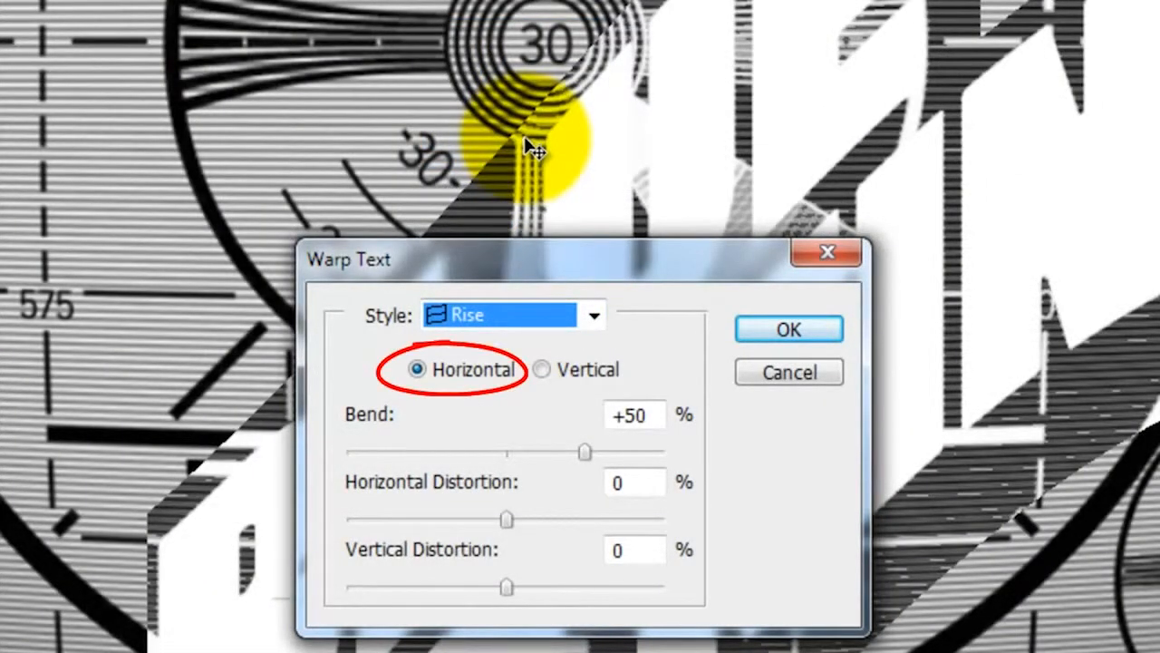
{"action": "left_click_drag", "start_coordinate": [642, 414], "coordinate": [528, 384]}
{"action": "type", "text": "12"}
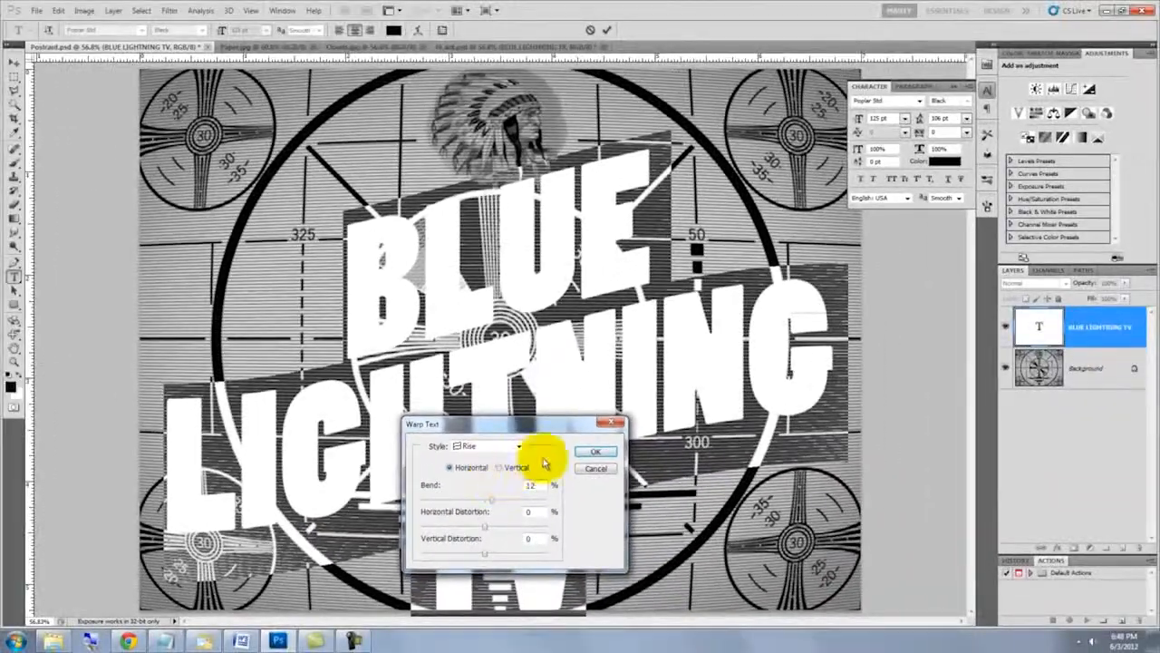
{"action": "left_click", "coordinate": [789, 329]}
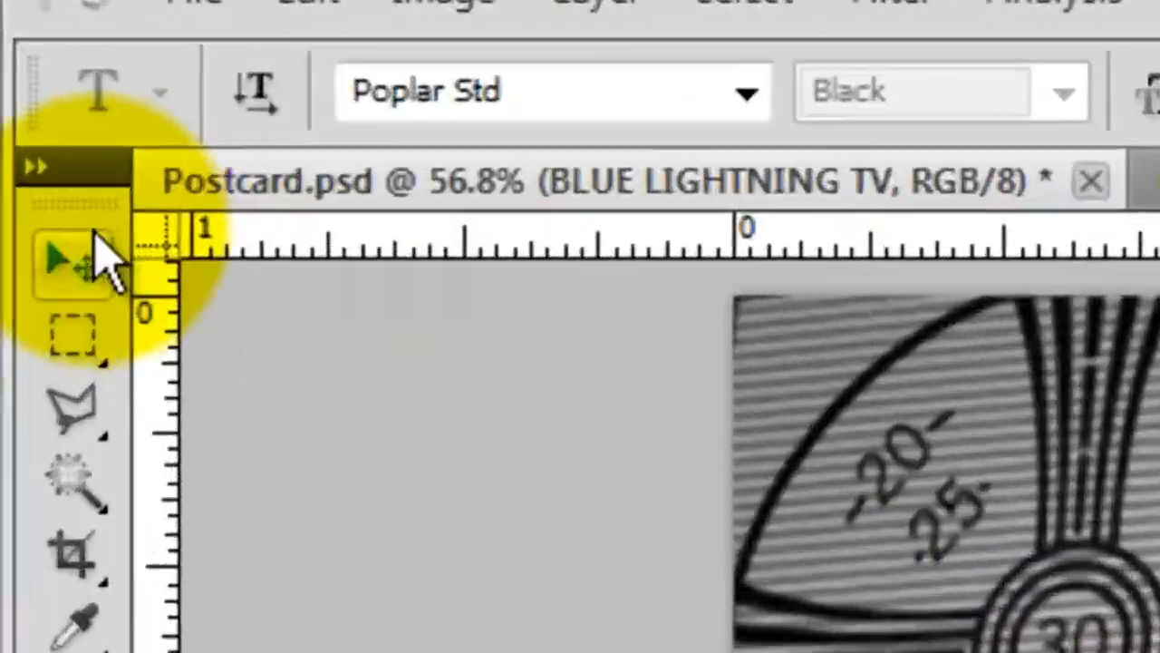
{"action": "left_click", "coordinate": [13, 63]}
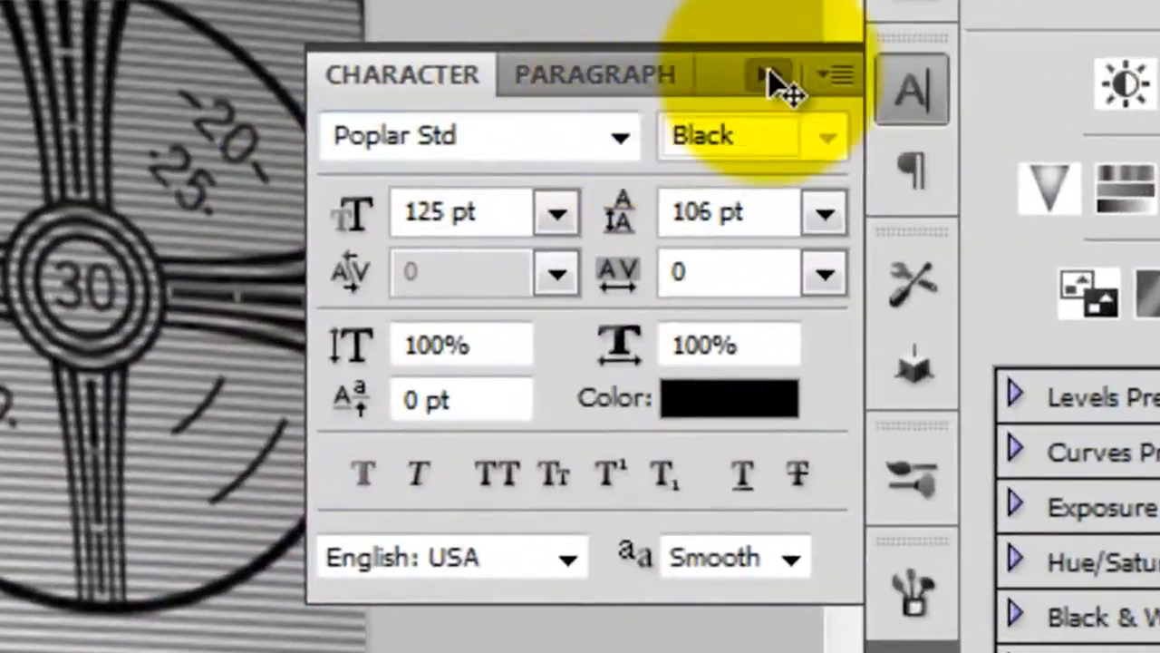
{"action": "left_click", "coordinate": [953, 86]}
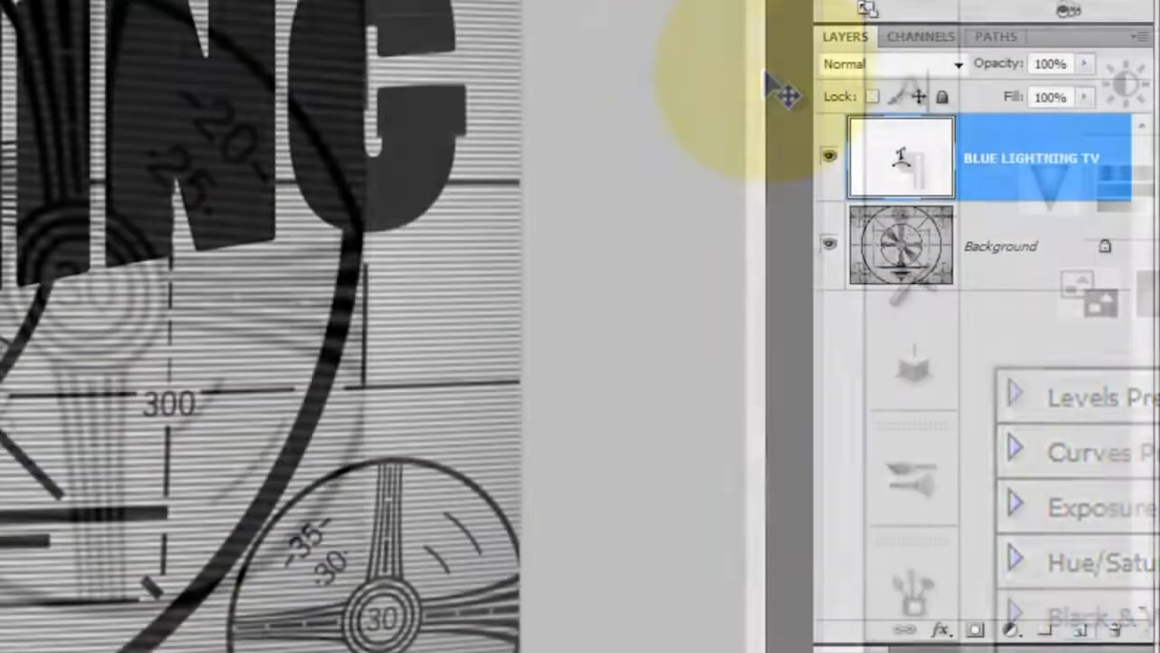
Add a new layer above the text and fill it with blue 003DFF.
{"action": "left_click", "coordinate": [1081, 630]}
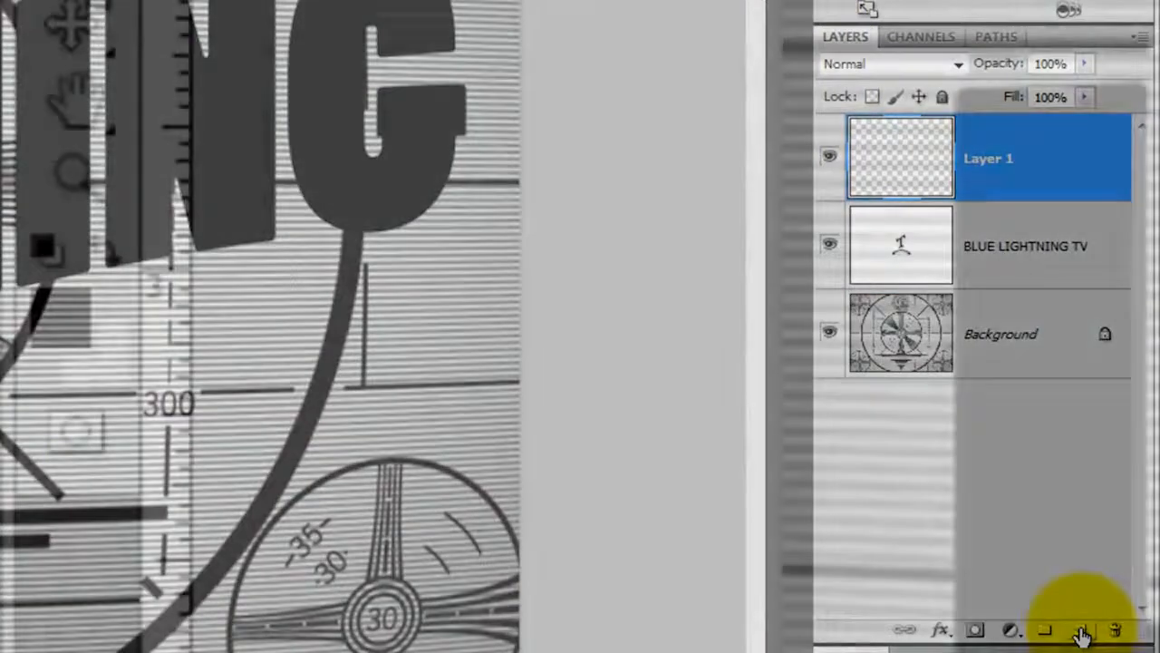
{"action": "left_click", "coordinate": [60, 301]}
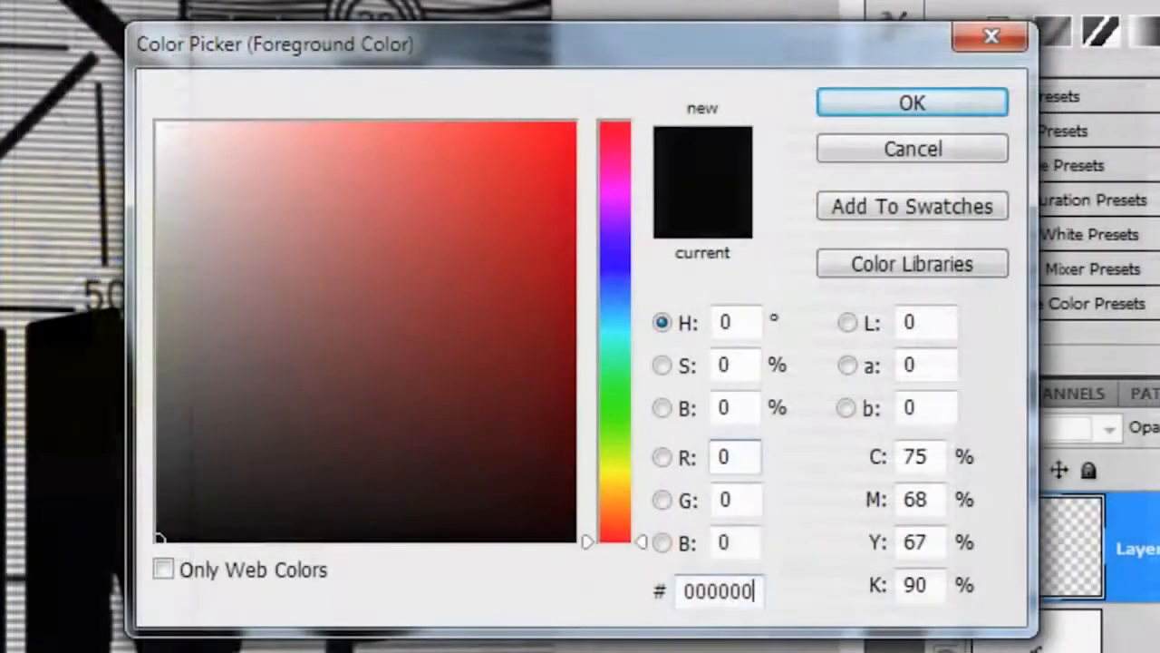
{"action": "double_click", "coordinate": [716, 591]}
{"action": "type", "text": "003DFF"}
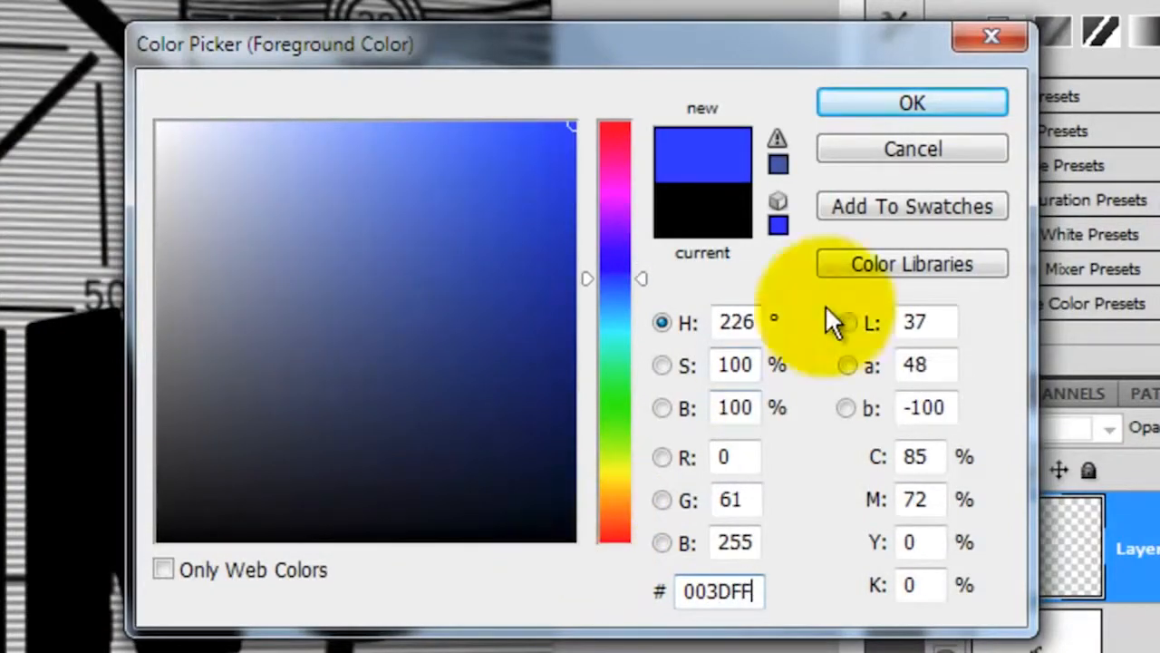
{"action": "left_click", "coordinate": [973, 102]}
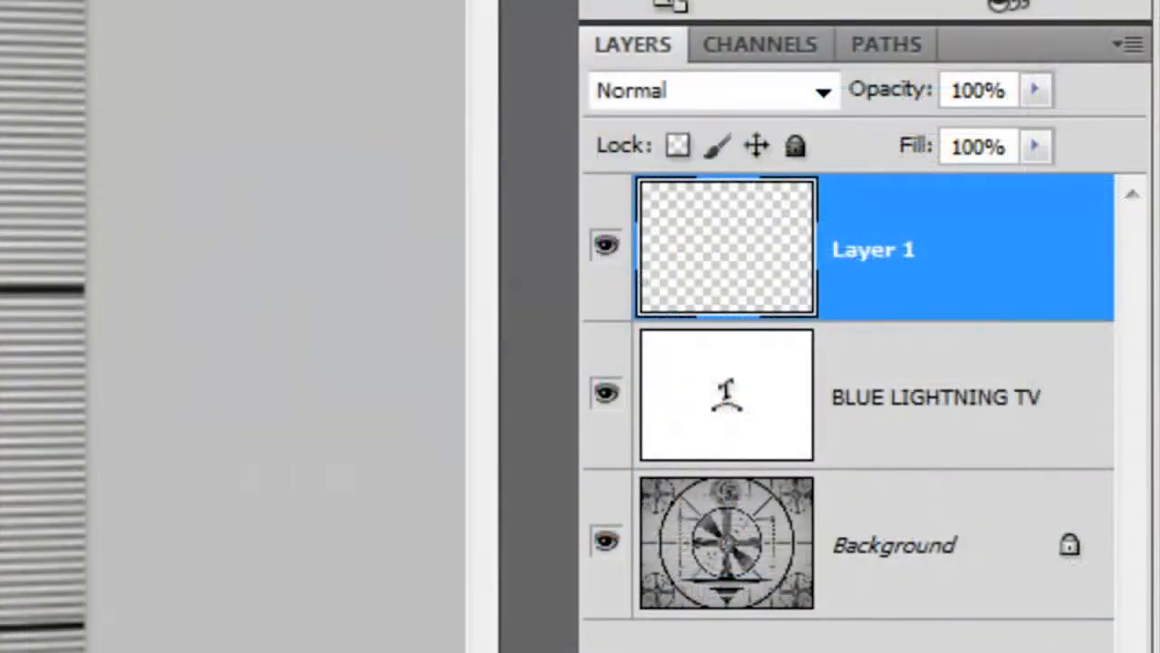
{"action": "key", "text": "alt+Delete"}
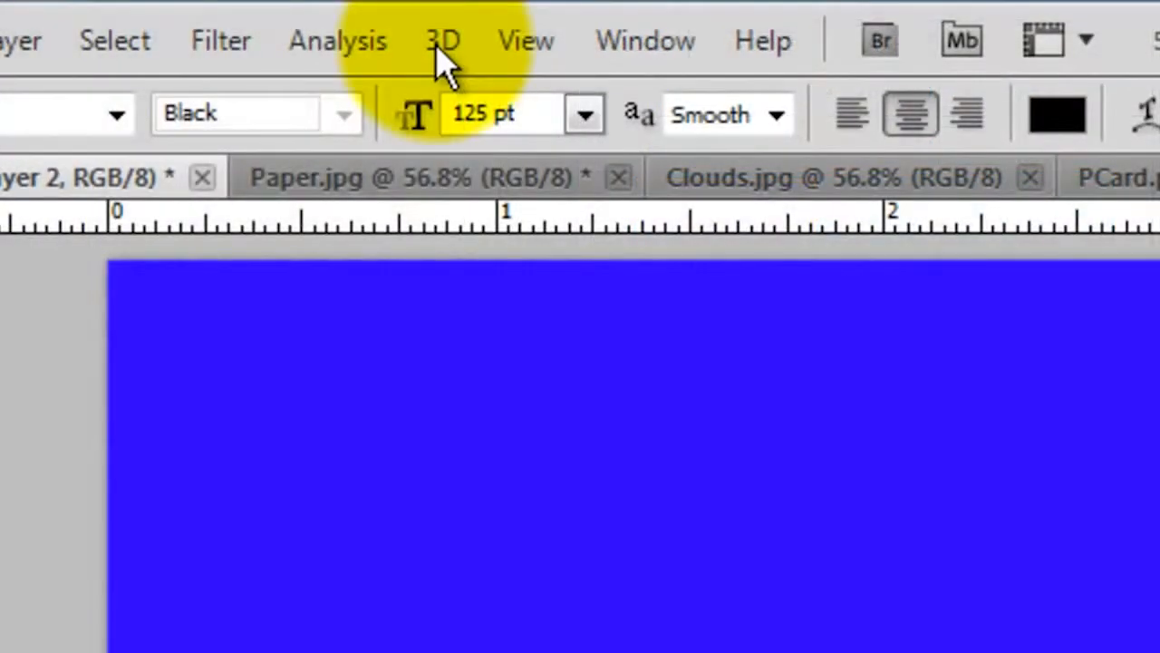
Convert the blue layer into a 3D postcard and show its materials in the 3D settings.
{"action": "left_click", "coordinate": [441, 55]}
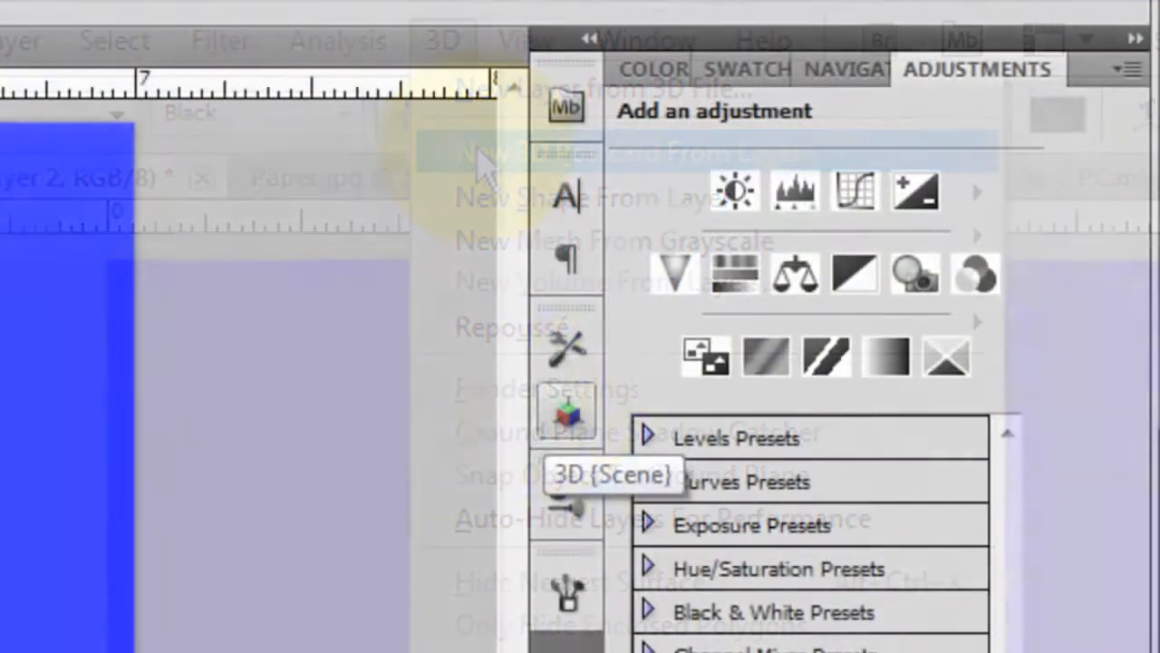
{"action": "left_click", "coordinate": [561, 413]}
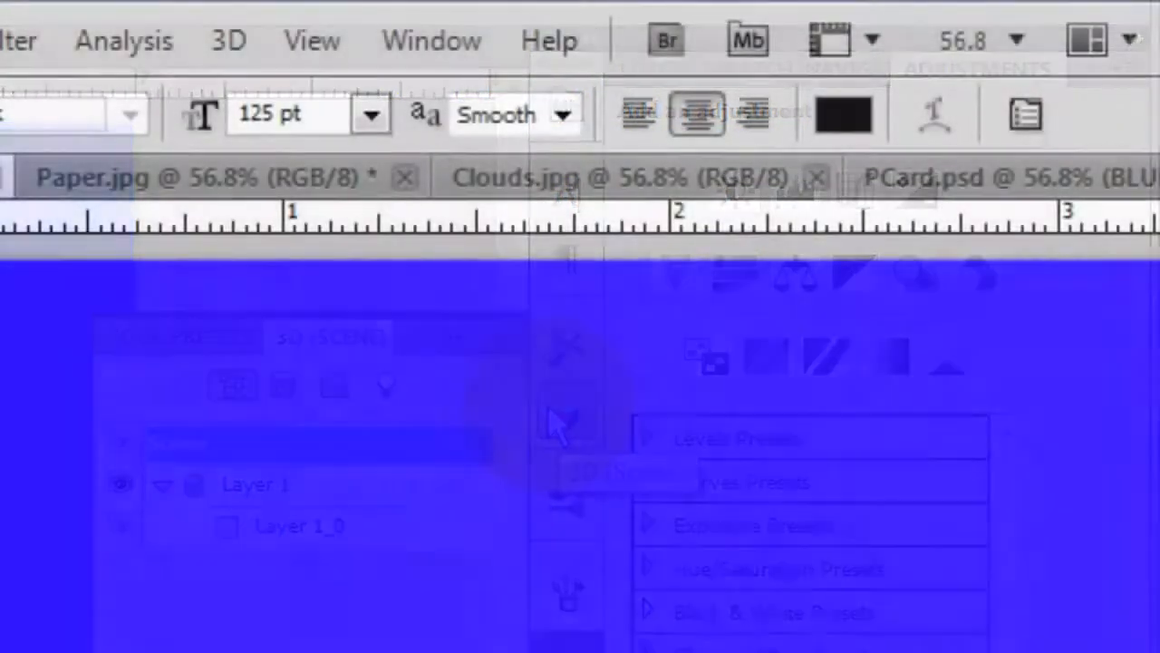
{"action": "left_click", "coordinate": [433, 42]}
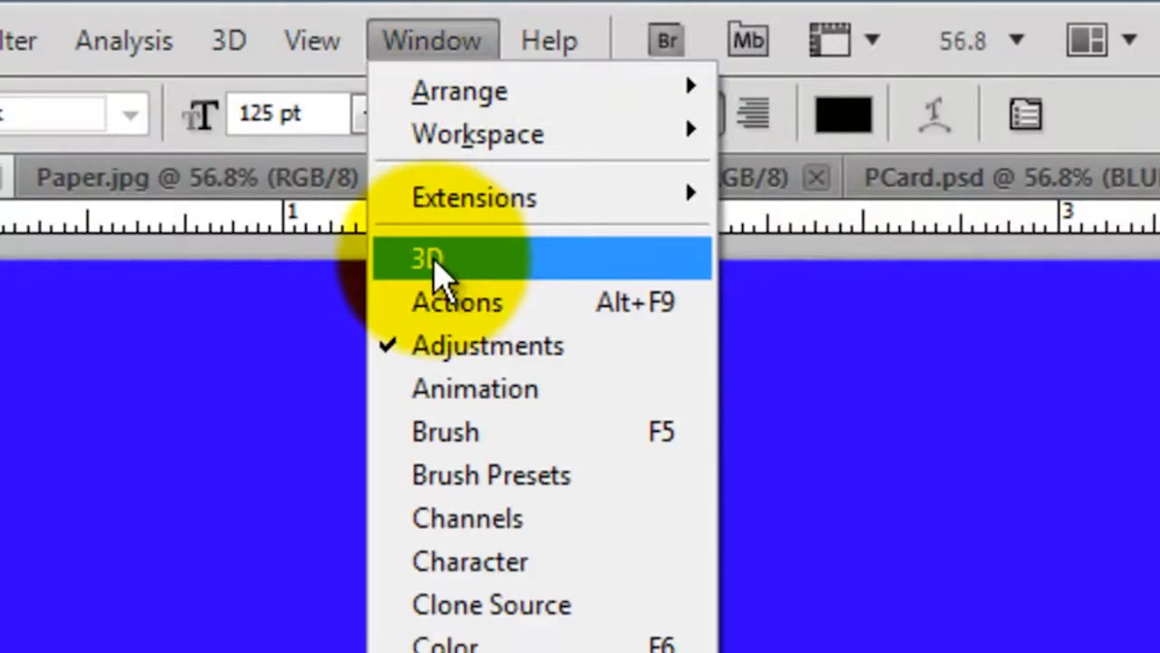
{"action": "left_click", "coordinate": [338, 387]}
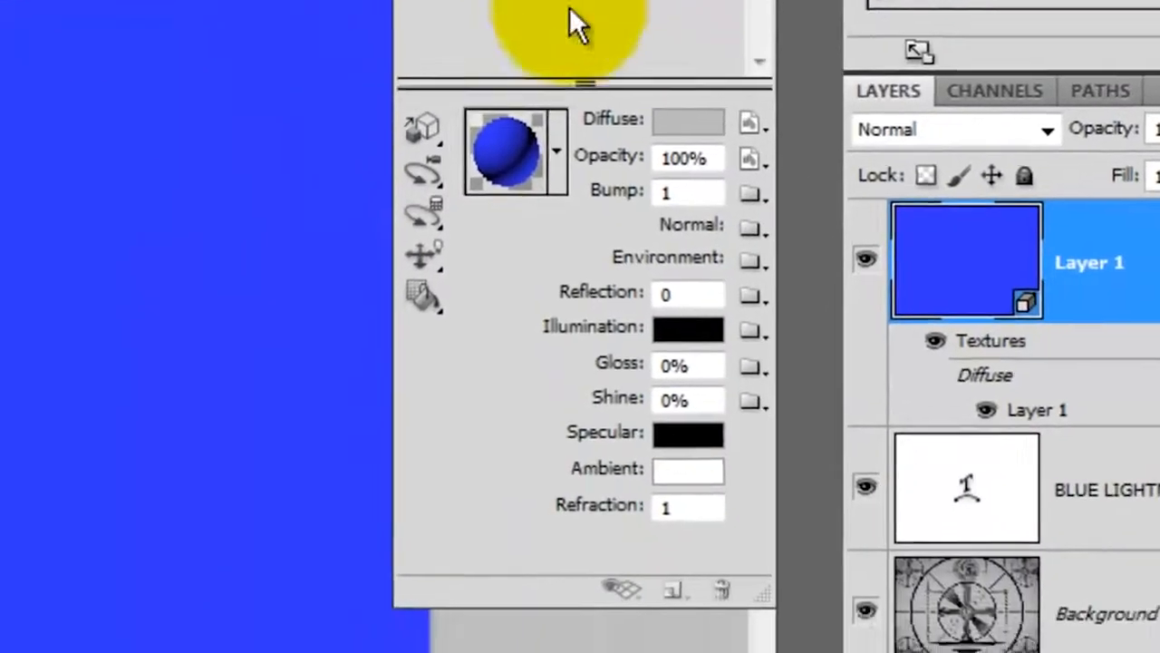
Save the layer's blue material as a new material preset named BLUE and collapse the 3D settings.
{"action": "left_click", "coordinate": [560, 145]}
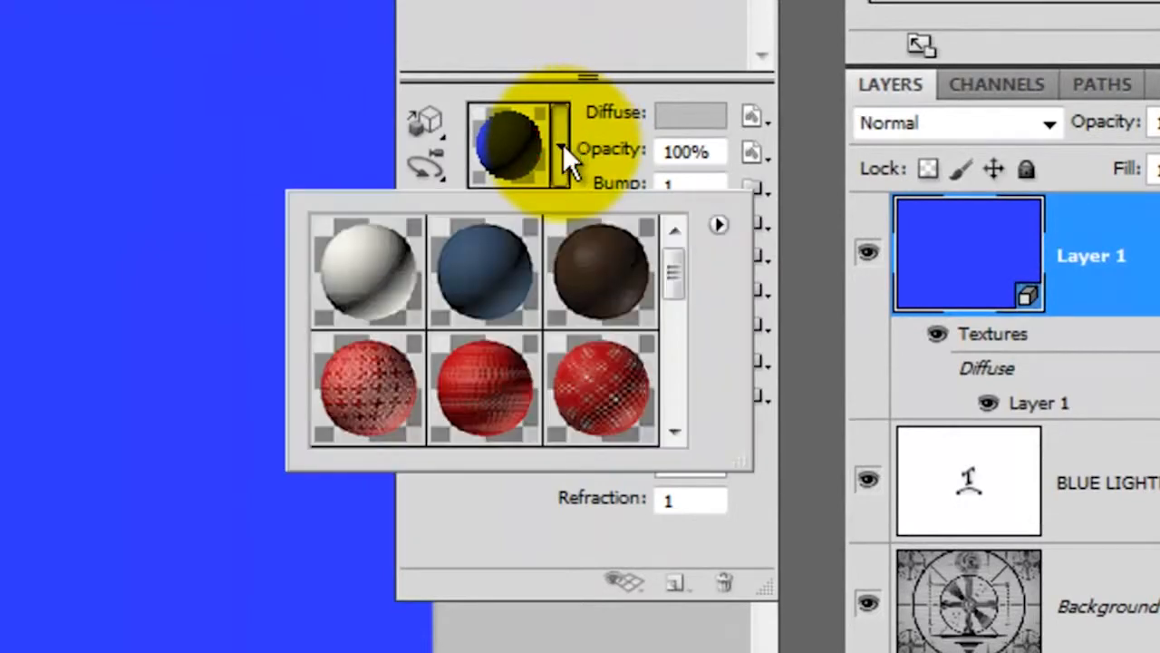
{"action": "left_click", "coordinate": [717, 225]}
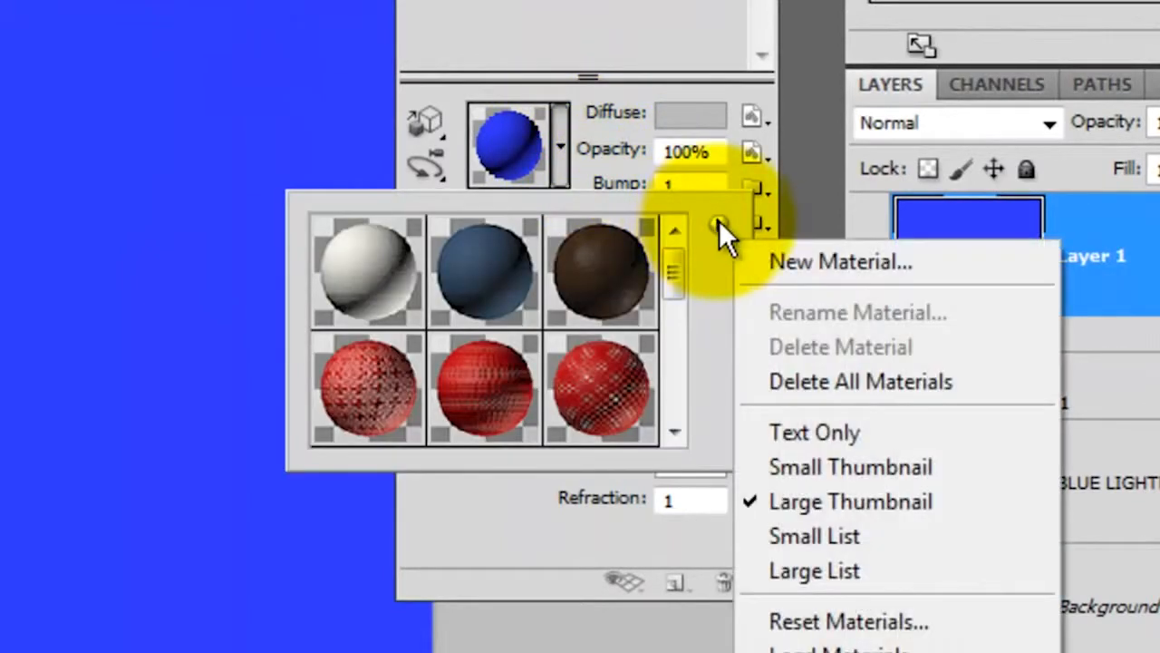
{"action": "left_click", "coordinate": [777, 258]}
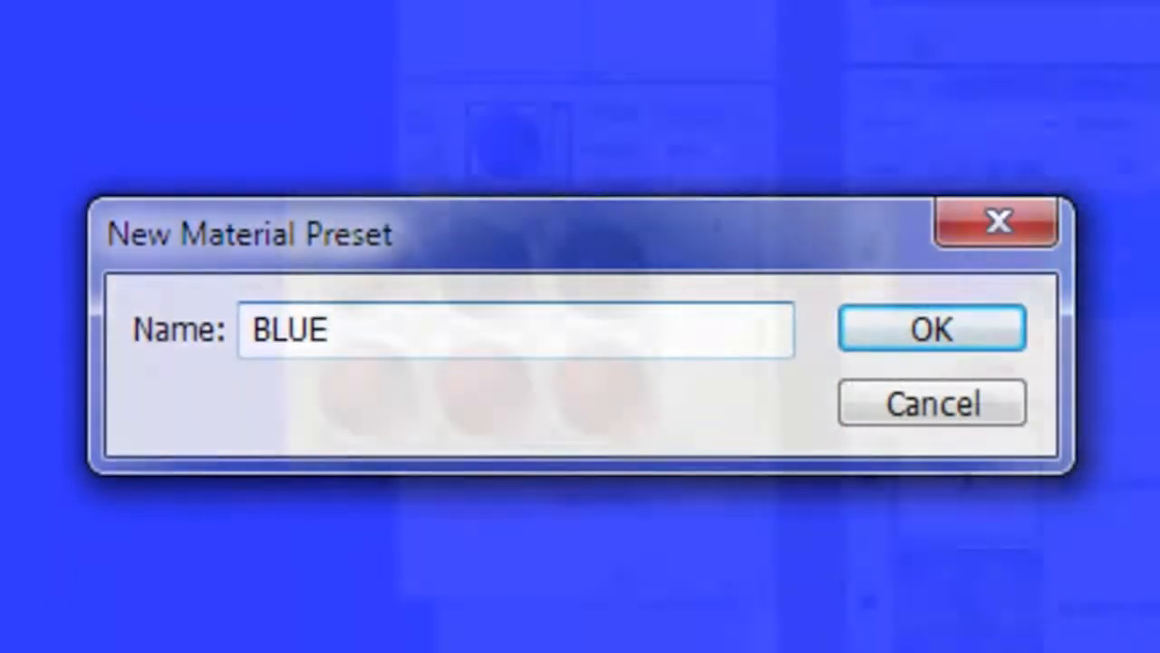
{"action": "key", "text": "Return"}
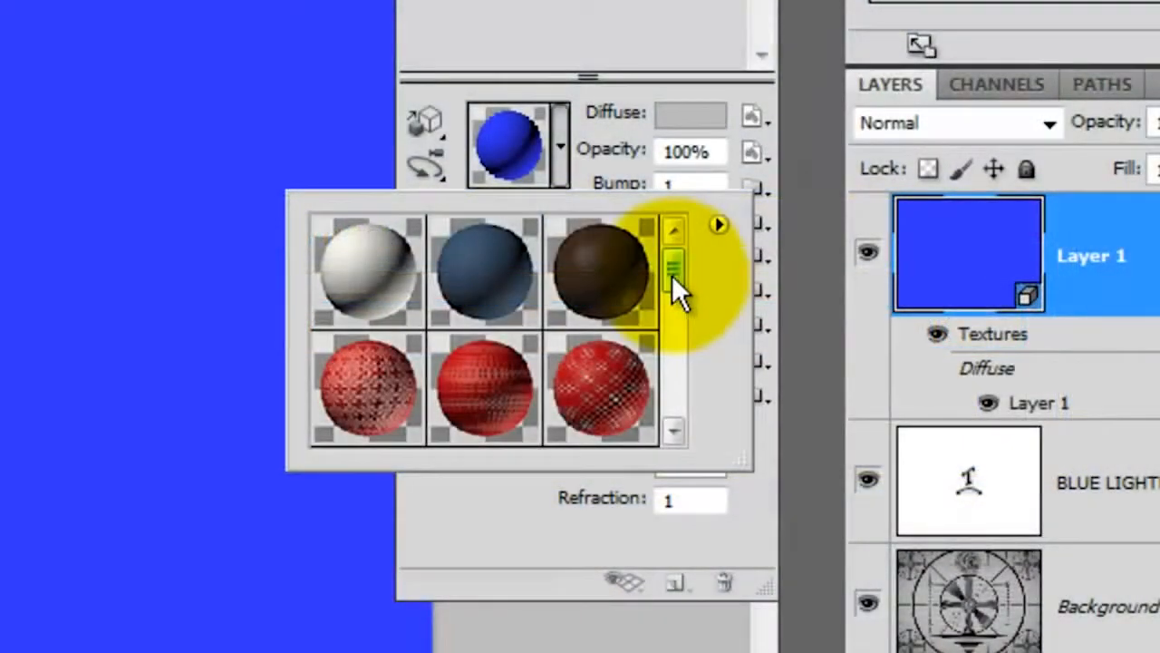
{"action": "left_click_drag", "start_coordinate": [675, 272], "coordinate": [661, 437]}
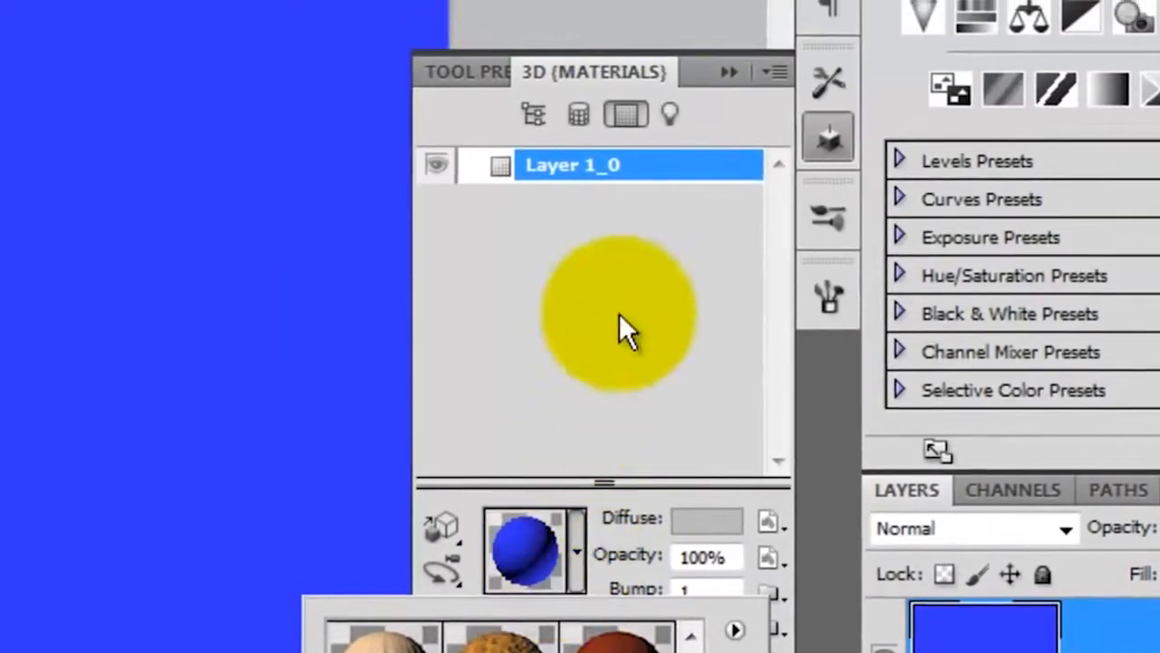
{"action": "left_click", "coordinate": [731, 72]}
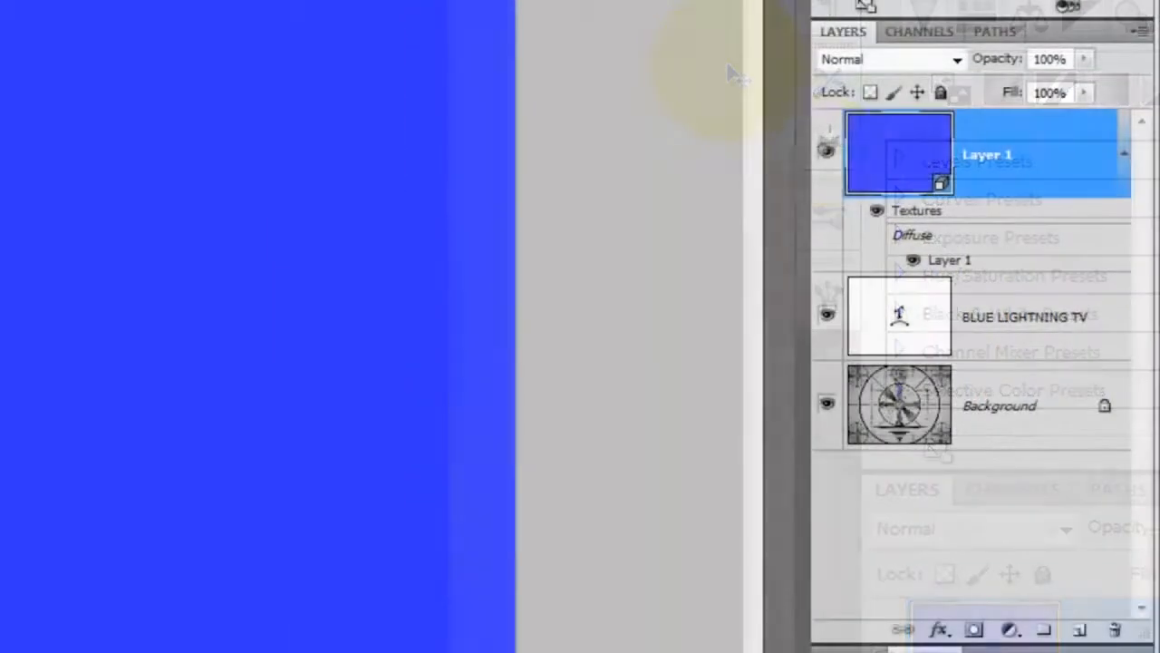
Hide the blue 3D layer and start Repoussé on the BLUE LIGHTNING TV text layer, rasterizing its text.
{"action": "left_click", "coordinate": [824, 156]}
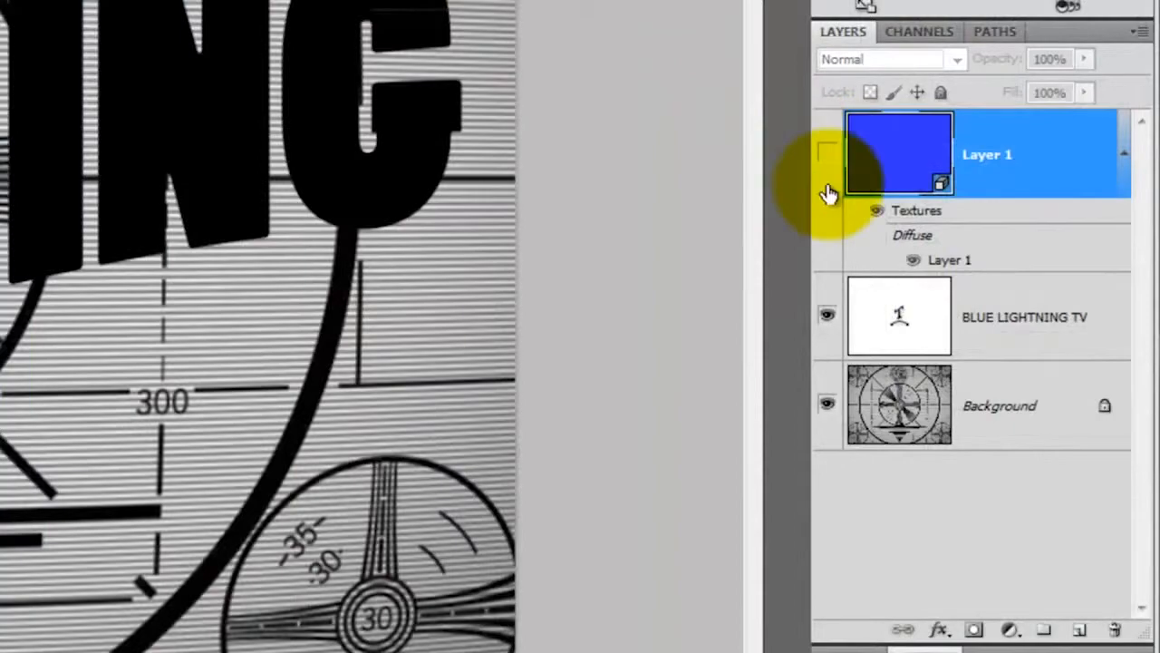
{"action": "left_click", "coordinate": [911, 306]}
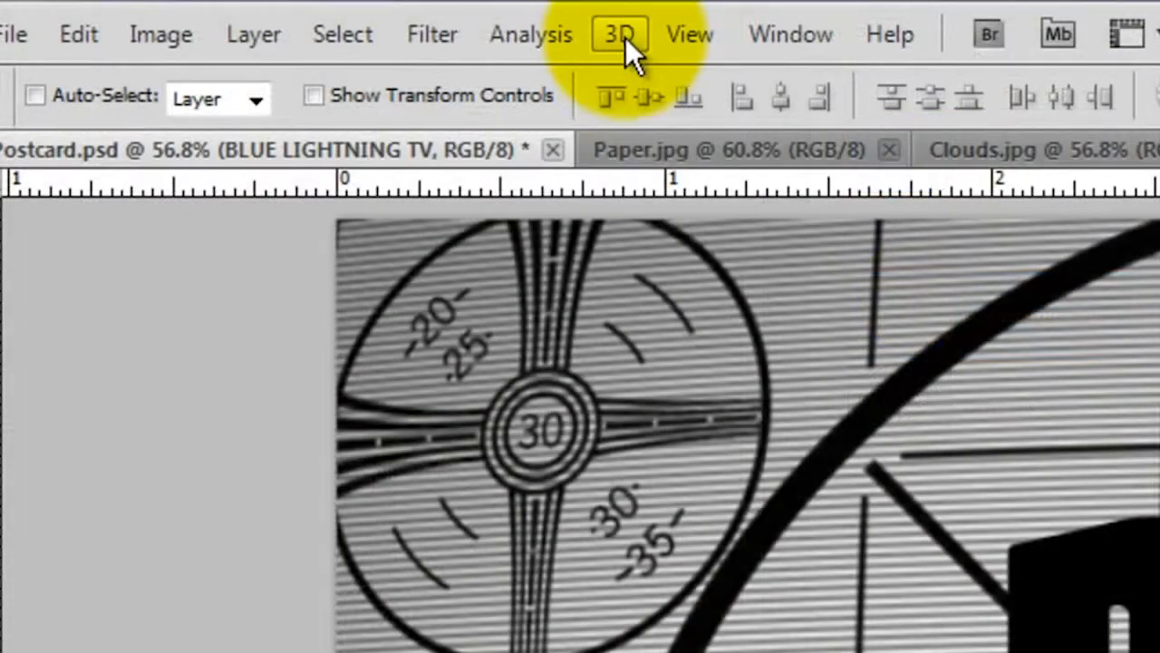
{"action": "left_click", "coordinate": [626, 37]}
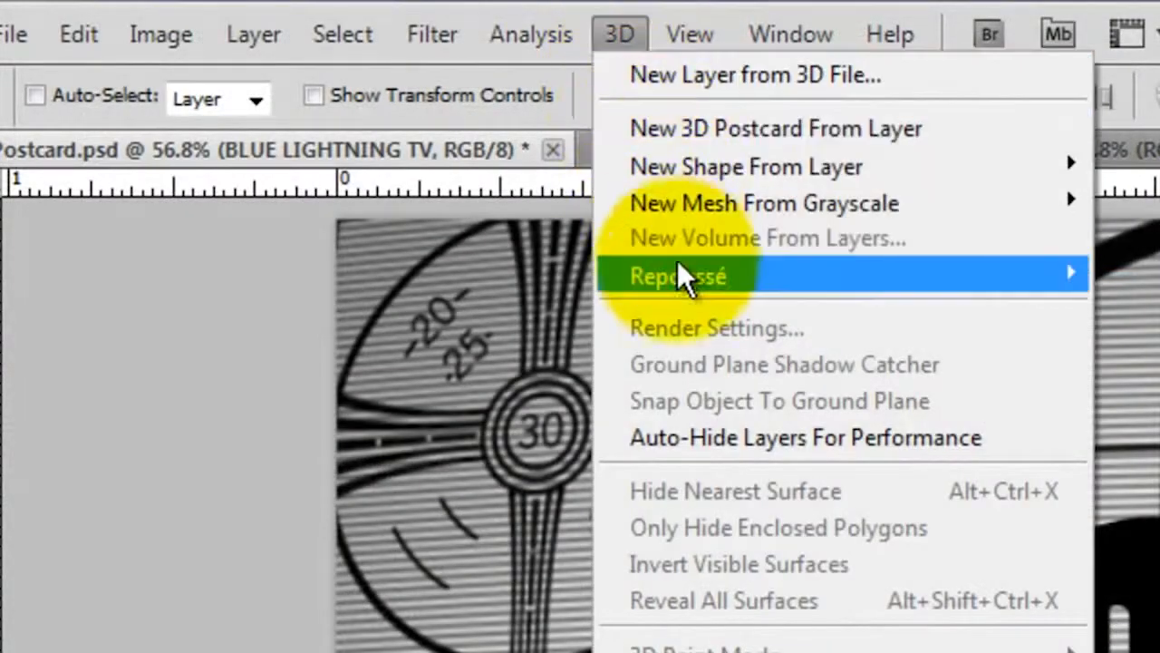
{"action": "mouse_move", "coordinate": [616, 271]}
{"action": "left_click", "coordinate": [326, 276]}
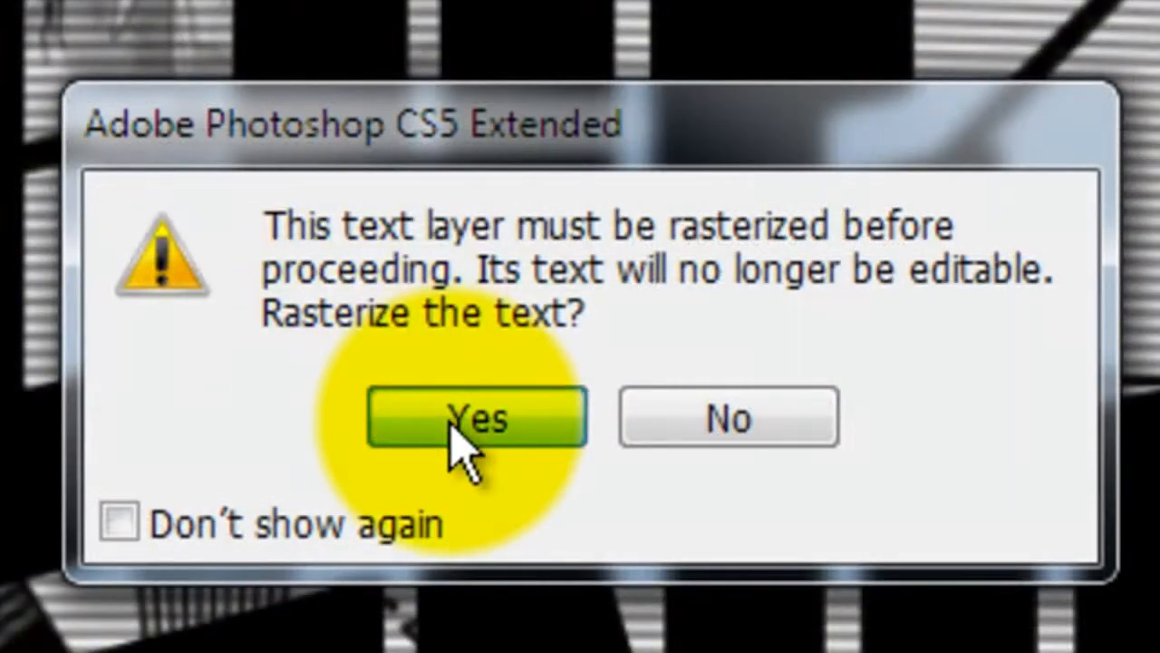
{"action": "left_click", "coordinate": [457, 421]}
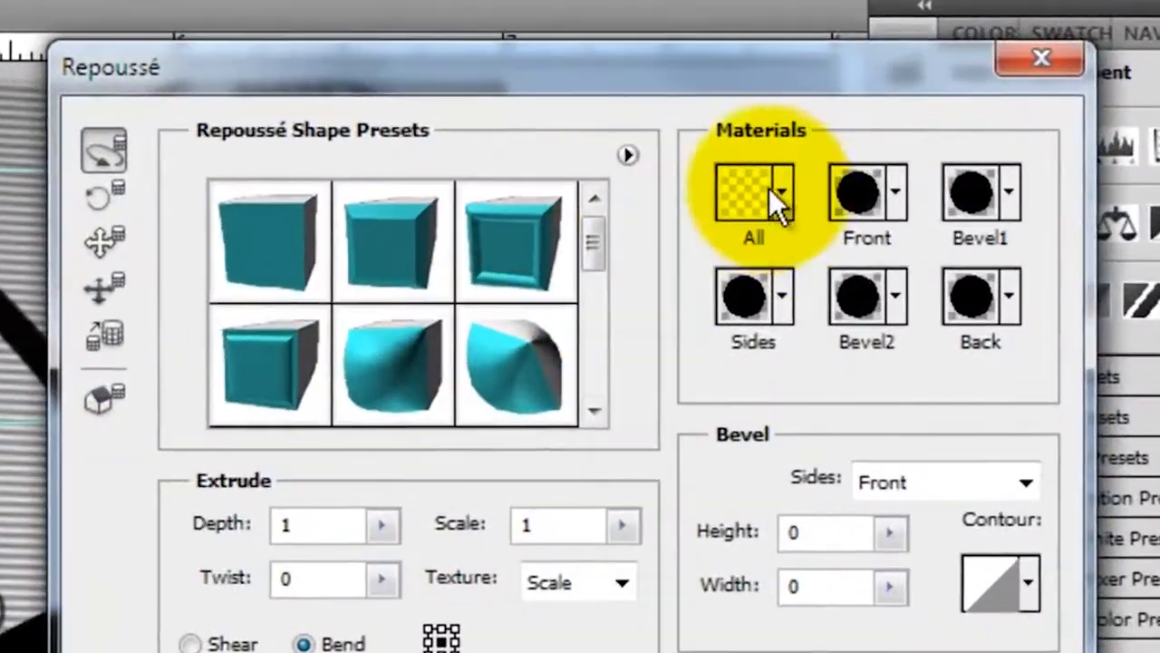
Apply the BLUE material to all sides of the Repoussé text, set the extrusion depth to 0.3 and accept.
{"action": "left_click", "coordinate": [782, 194]}
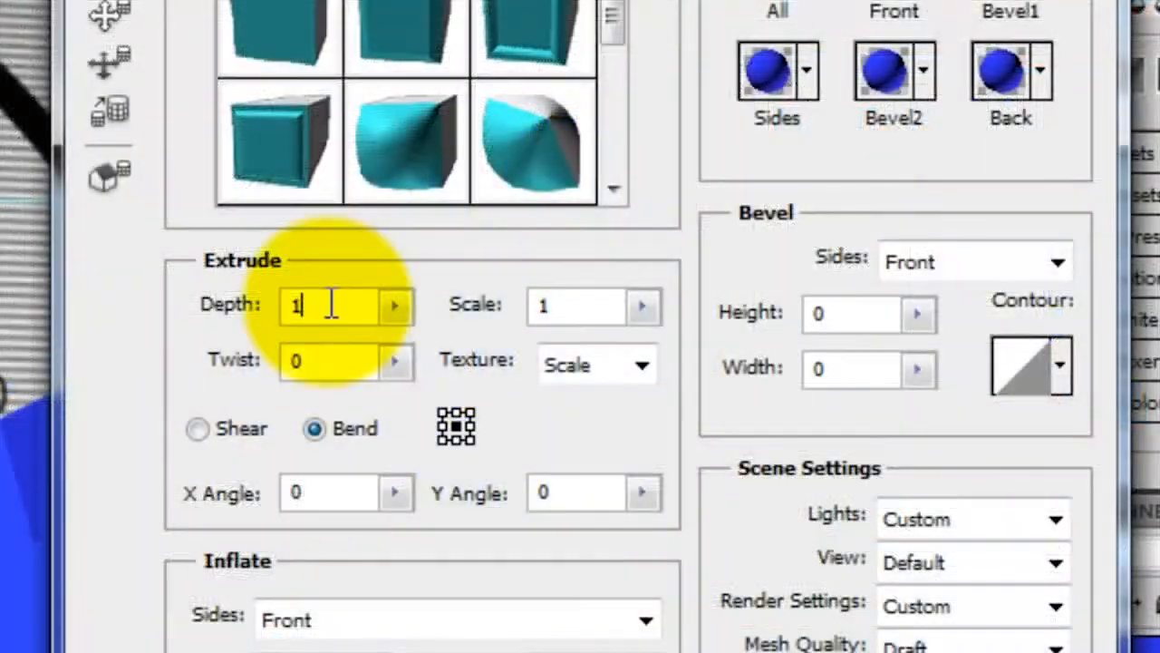
{"action": "type", "text": ".3"}
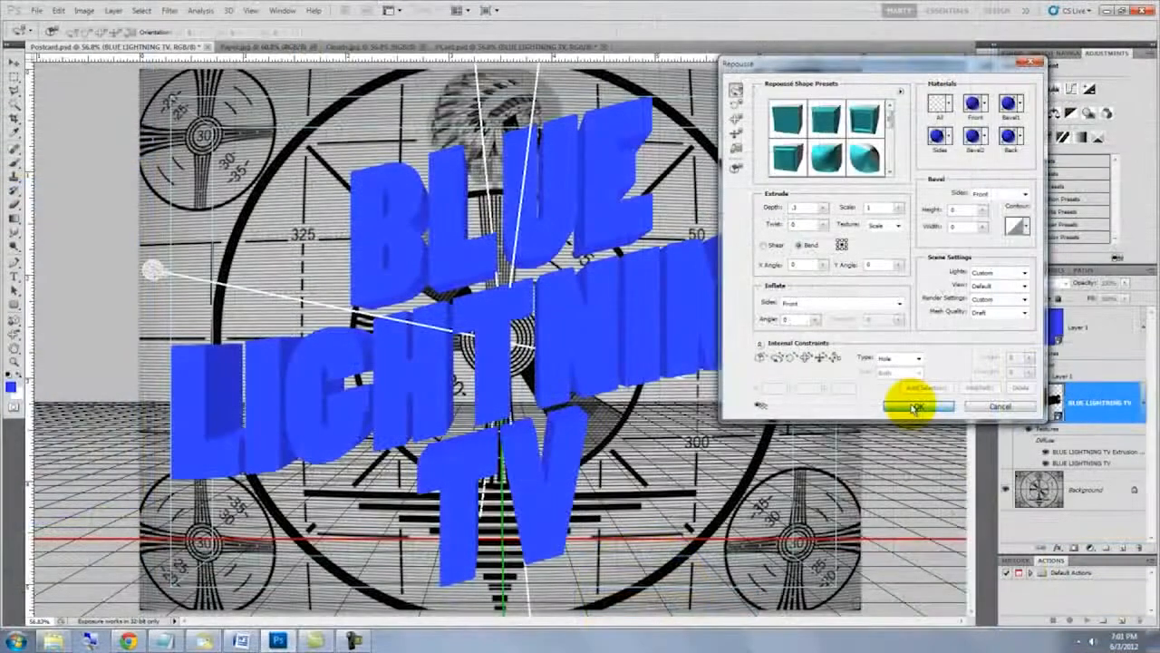
{"action": "left_click", "coordinate": [918, 407]}
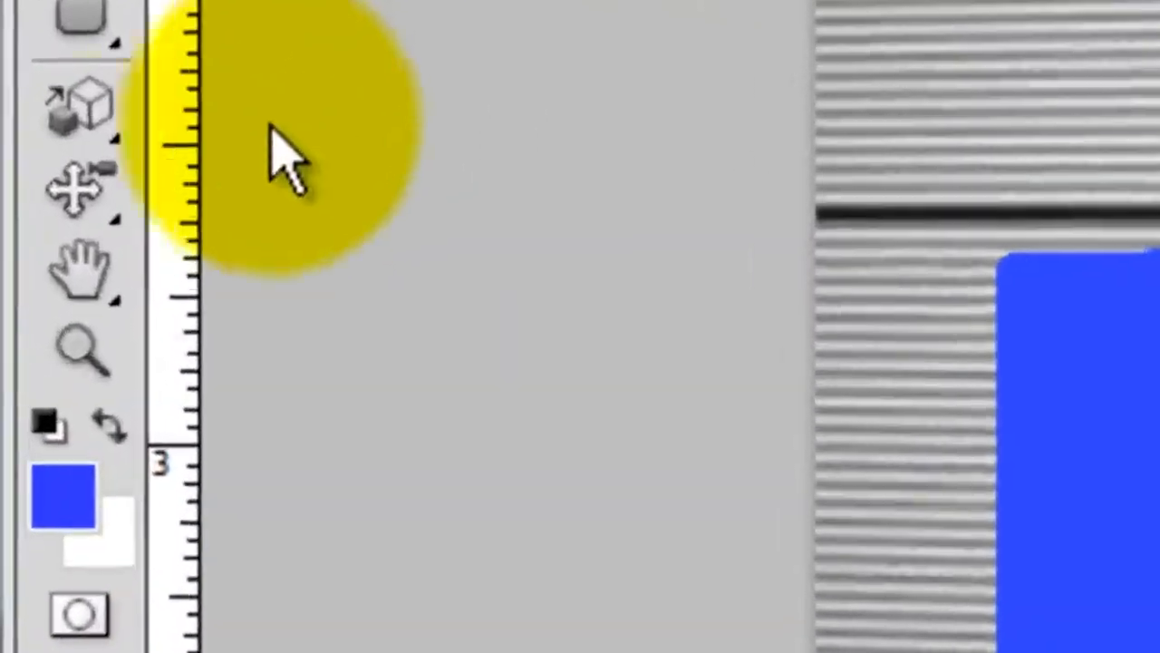
Rotate the 3D camera to view the extruded title from an angle, revealing its sides, and pan toward the canvas centre.
{"action": "left_click", "coordinate": [15, 335]}
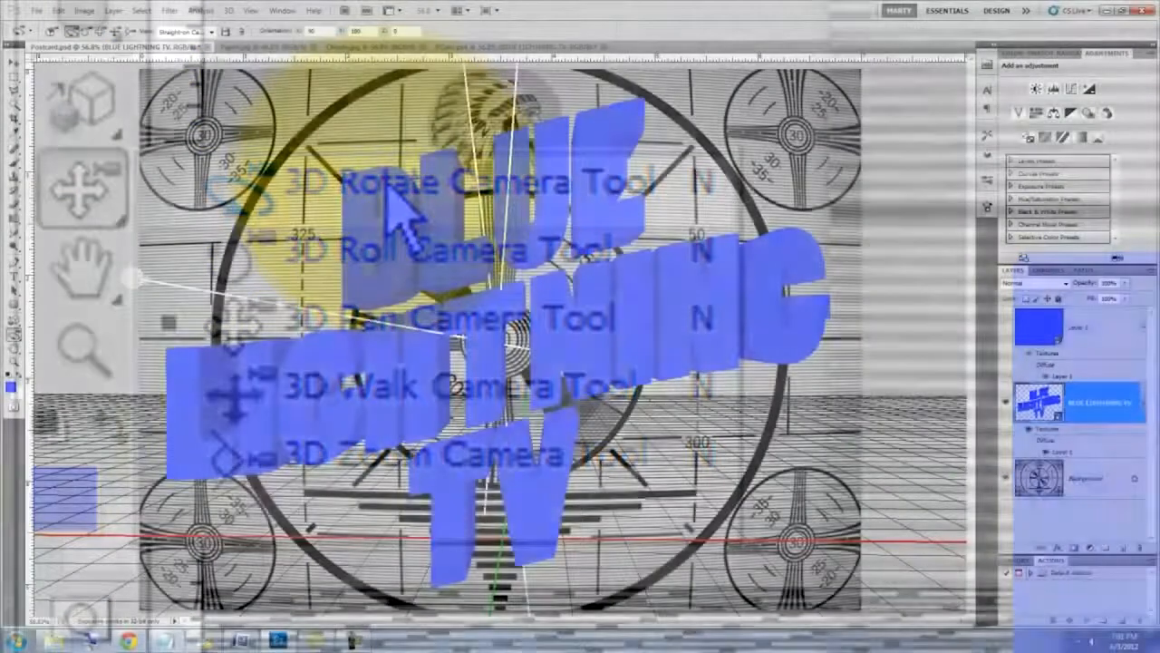
{"action": "left_click_drag", "start_coordinate": [255, 242], "coordinate": [303, 279]}
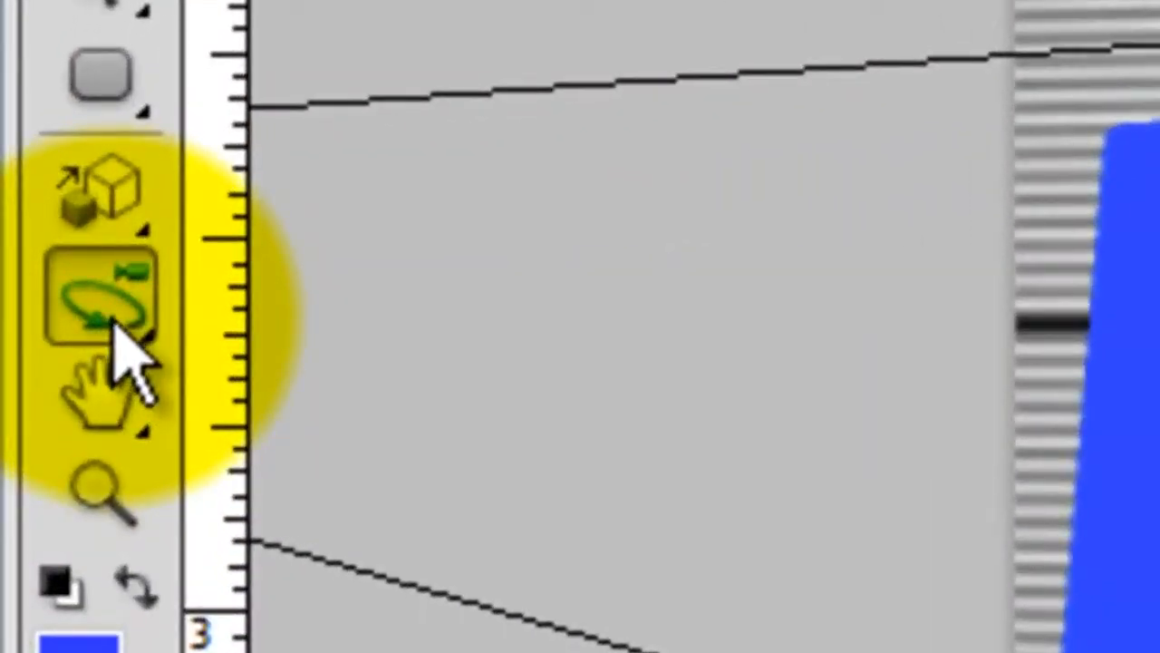
{"action": "left_click", "coordinate": [109, 299]}
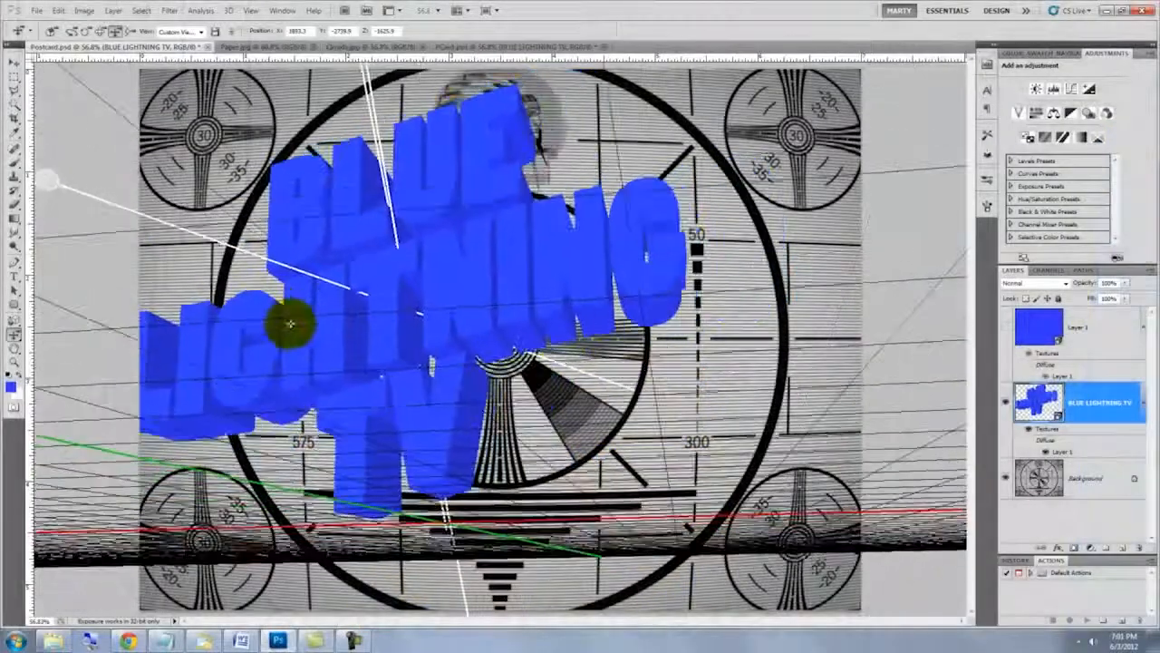
{"action": "left_click_drag", "start_coordinate": [290, 324], "coordinate": [254, 381]}
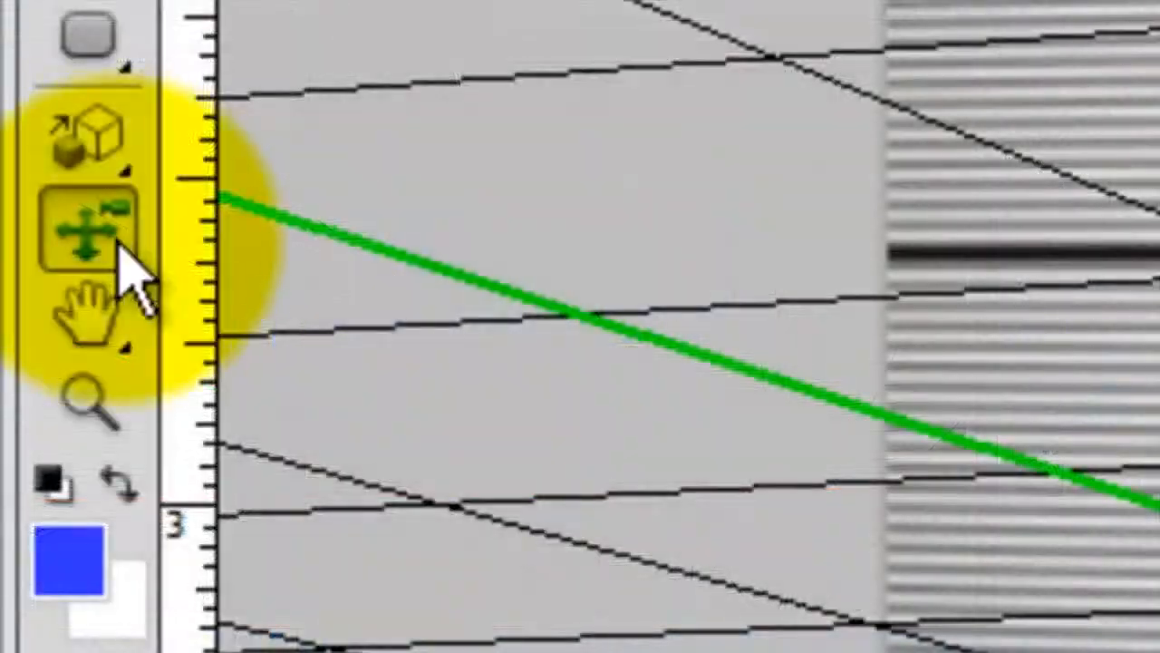
Zoom the 3D camera in until the title spans most of the test pattern's width, and pan to centre it.
{"action": "left_click_drag", "start_coordinate": [127, 271], "coordinate": [490, 544]}
{"action": "left_click_drag", "start_coordinate": [489, 543], "coordinate": [479, 544]}
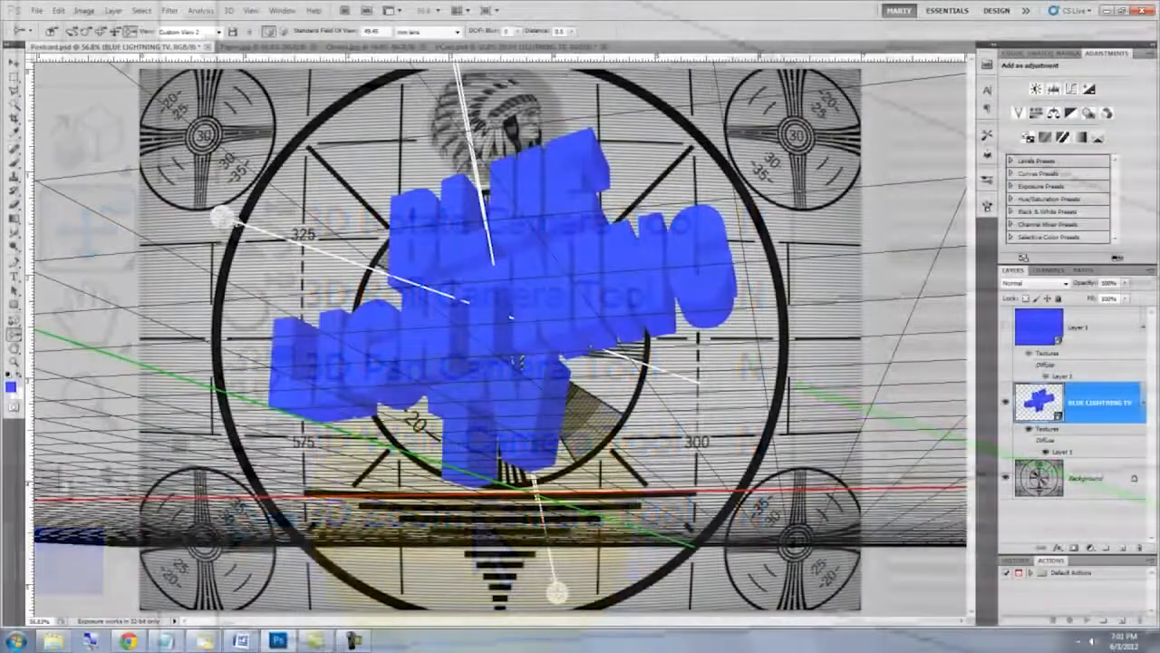
{"action": "left_click_drag", "start_coordinate": [281, 299], "coordinate": [337, 453]}
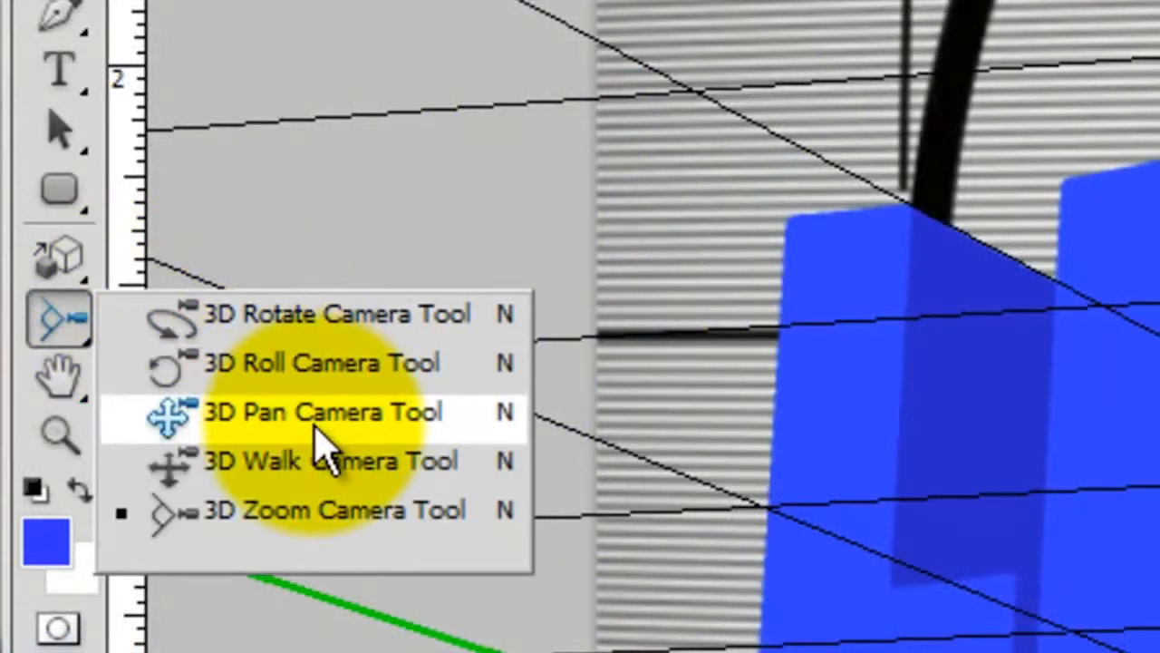
{"action": "left_click", "coordinate": [317, 413]}
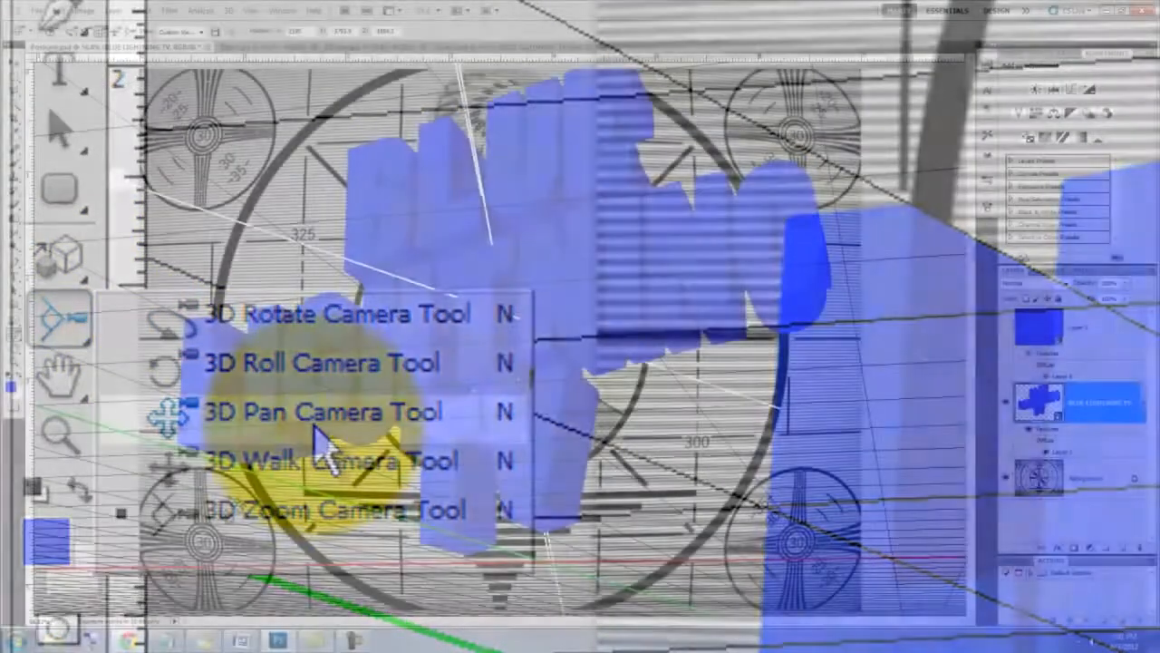
{"action": "left_click_drag", "start_coordinate": [492, 208], "coordinate": [490, 193]}
Leave the 3D camera tools and delete the hidden blue 3D postcard layer above the title.
{"action": "left_click", "coordinate": [16, 63]}
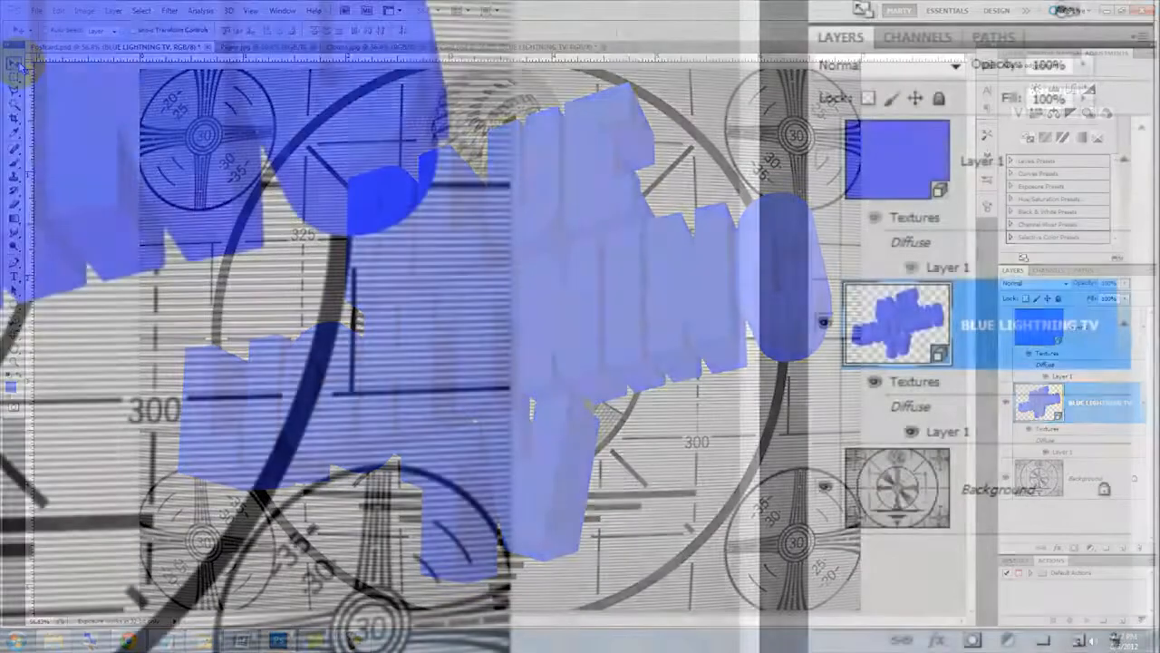
{"action": "left_click_drag", "start_coordinate": [1039, 326], "coordinate": [1098, 429]}
{"action": "left_click_drag", "start_coordinate": [1027, 384], "coordinate": [1120, 639]}
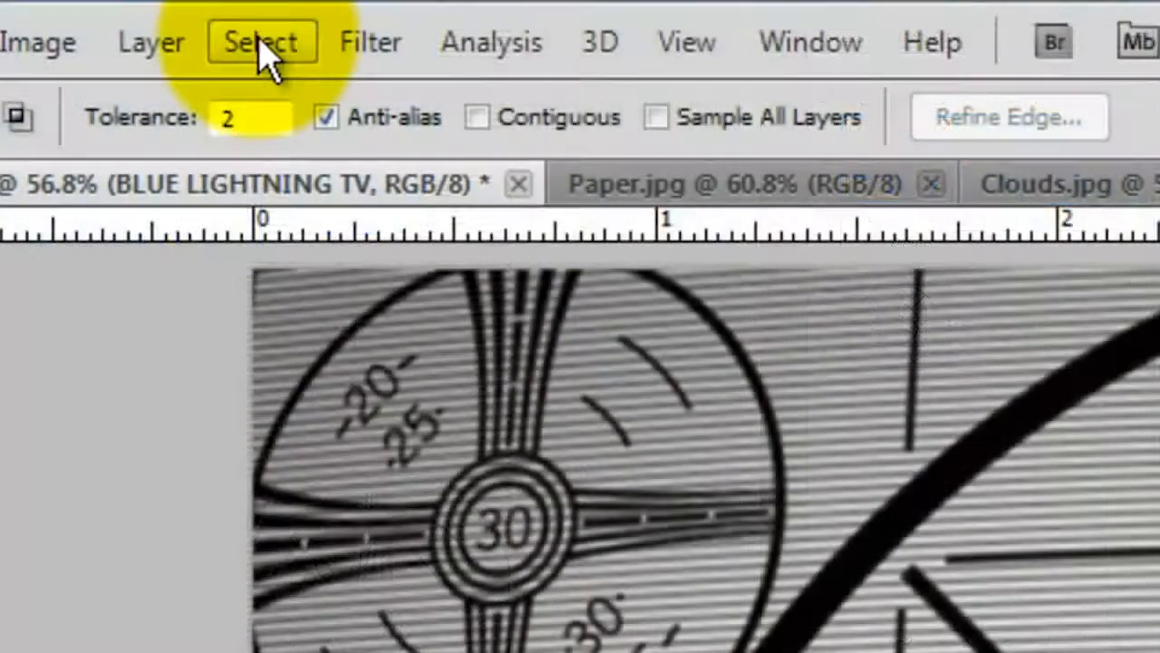
Select the front faces of the 3D letters with Color Range, using sampled colors and a fuzziness of 10.
{"action": "left_click", "coordinate": [263, 45]}
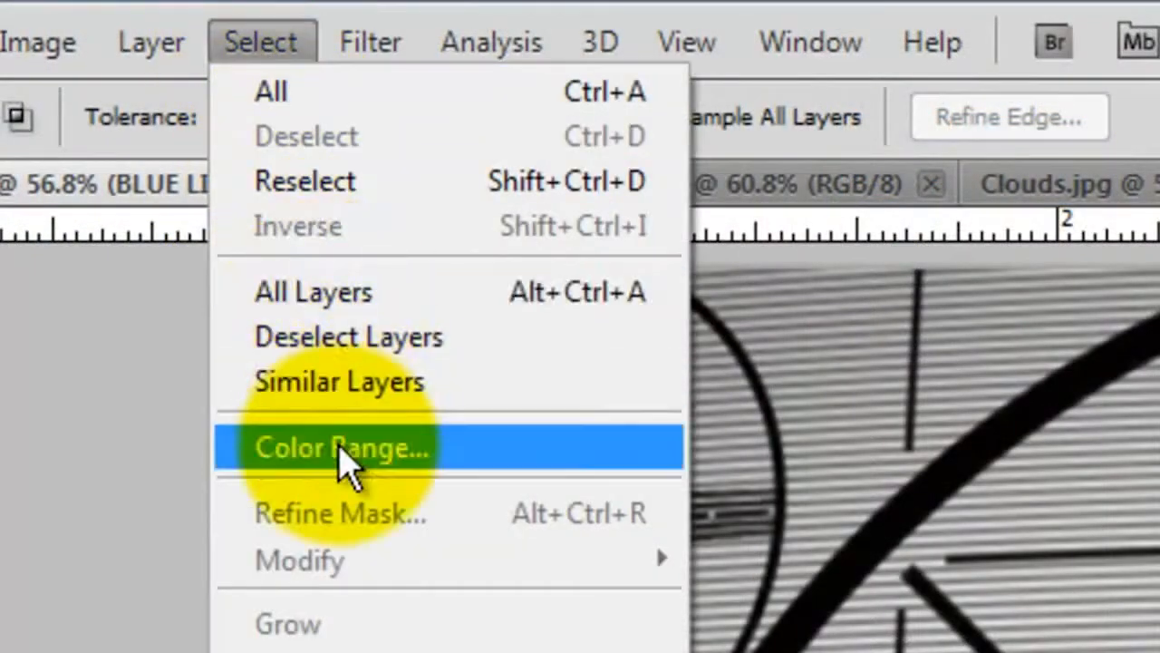
{"action": "left_click", "coordinate": [343, 449]}
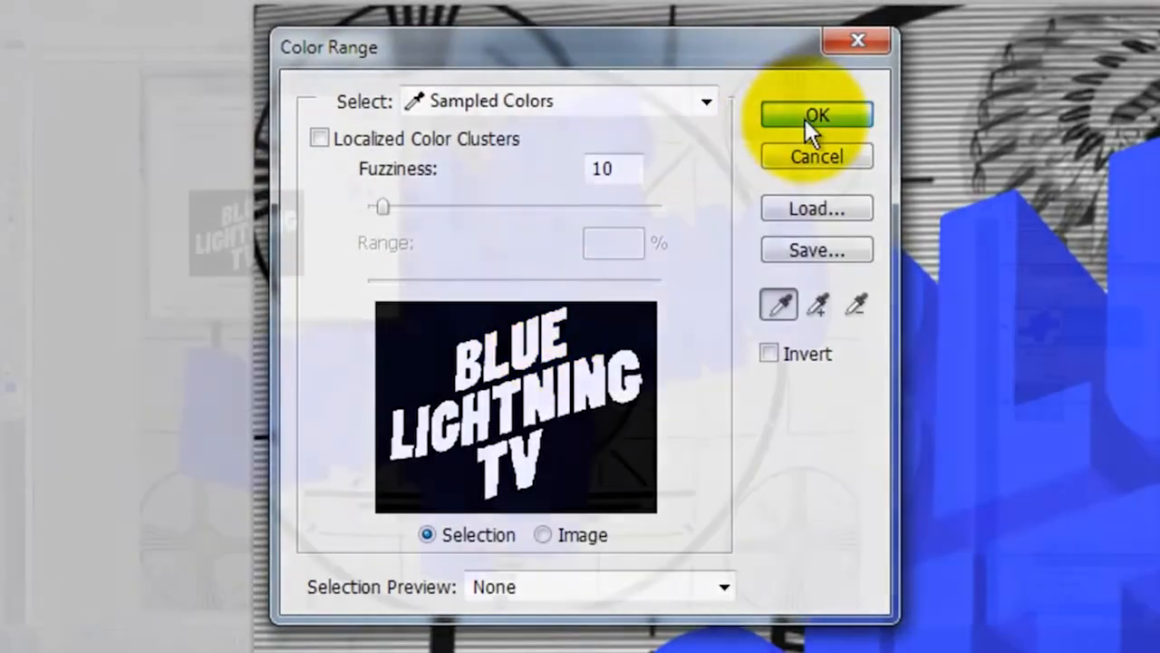
{"action": "left_click", "coordinate": [805, 119]}
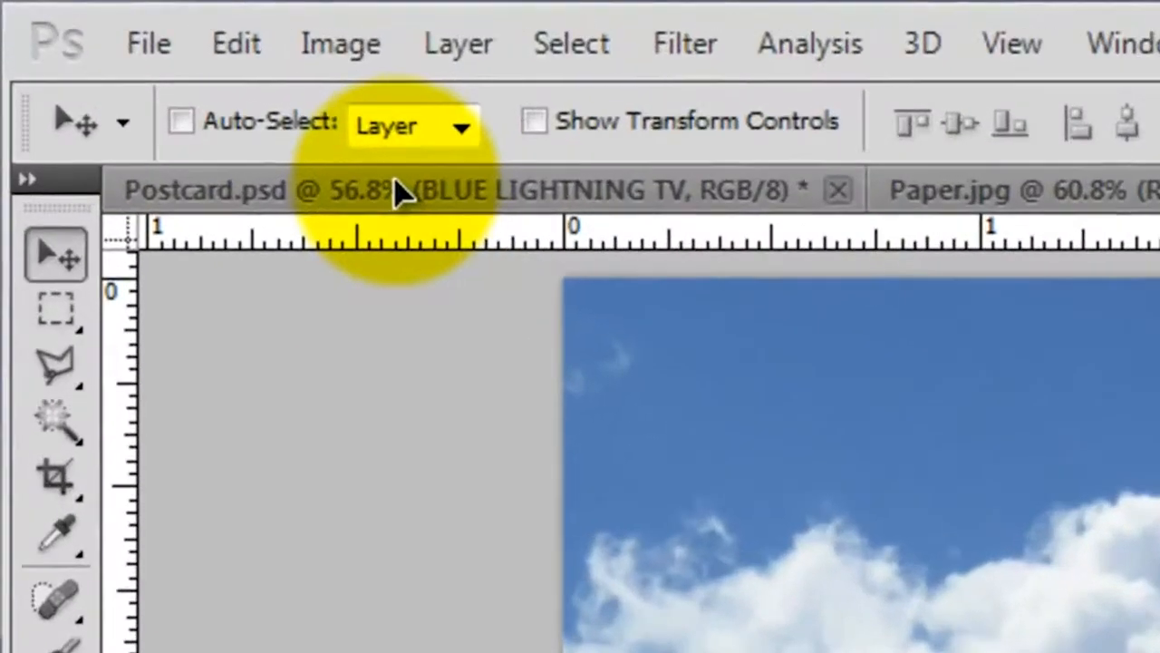
Return to Postcard.psd, paste the copied clouds above the title and mask them with the letter-face selection.
{"action": "left_click", "coordinate": [99, 47]}
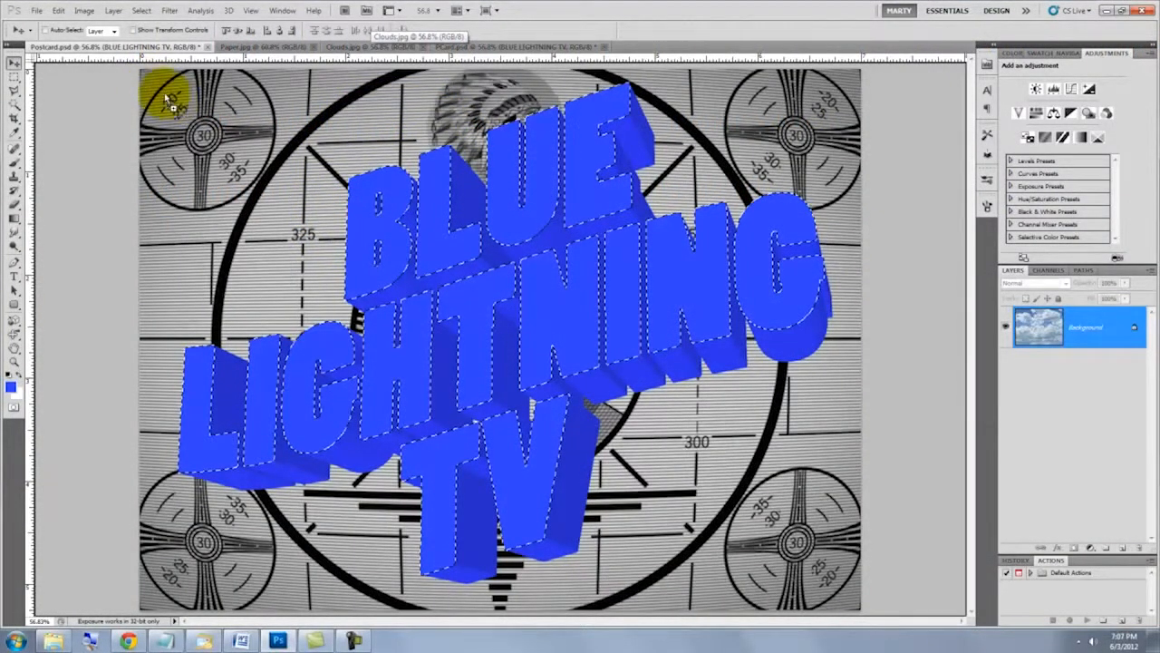
{"action": "key", "text": "ctrl+v"}
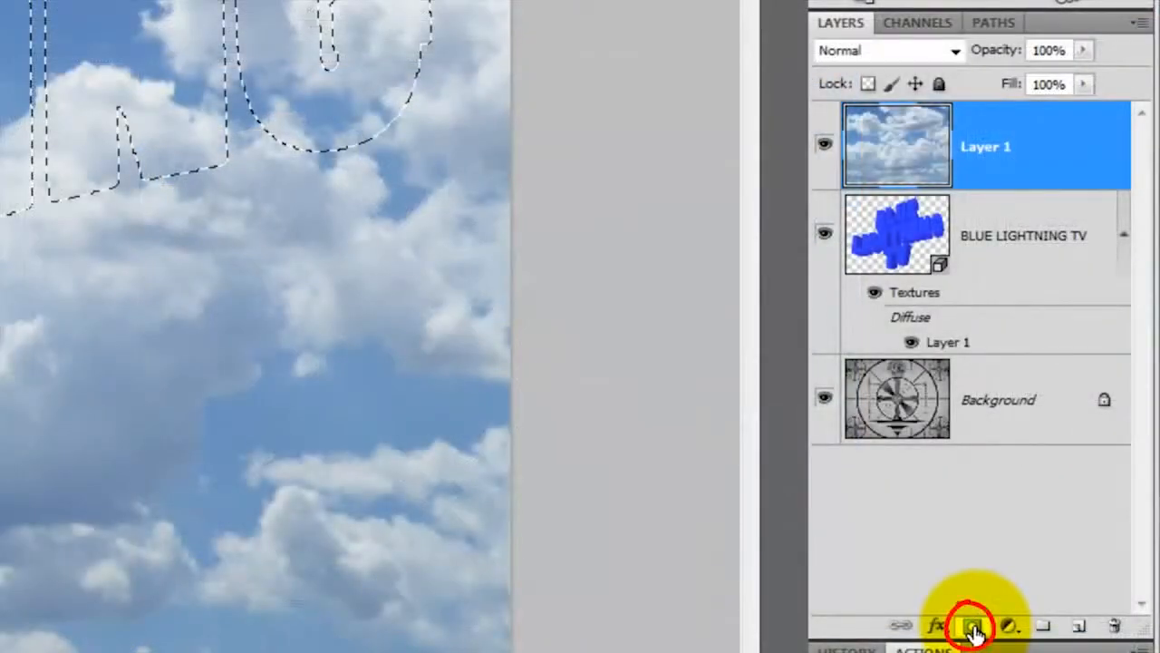
{"action": "left_click", "coordinate": [971, 625]}
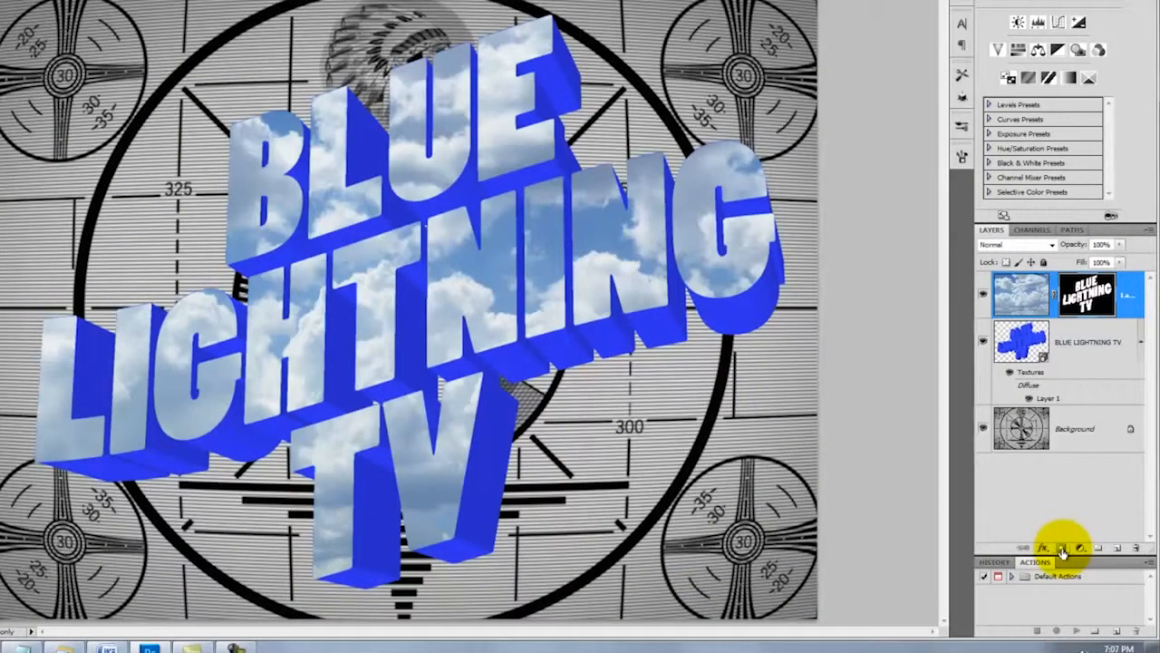
Add a Vibrance adjustment above the clouds with Vibrance at 100 and Saturation raised slightly.
{"action": "left_click", "coordinate": [1080, 548]}
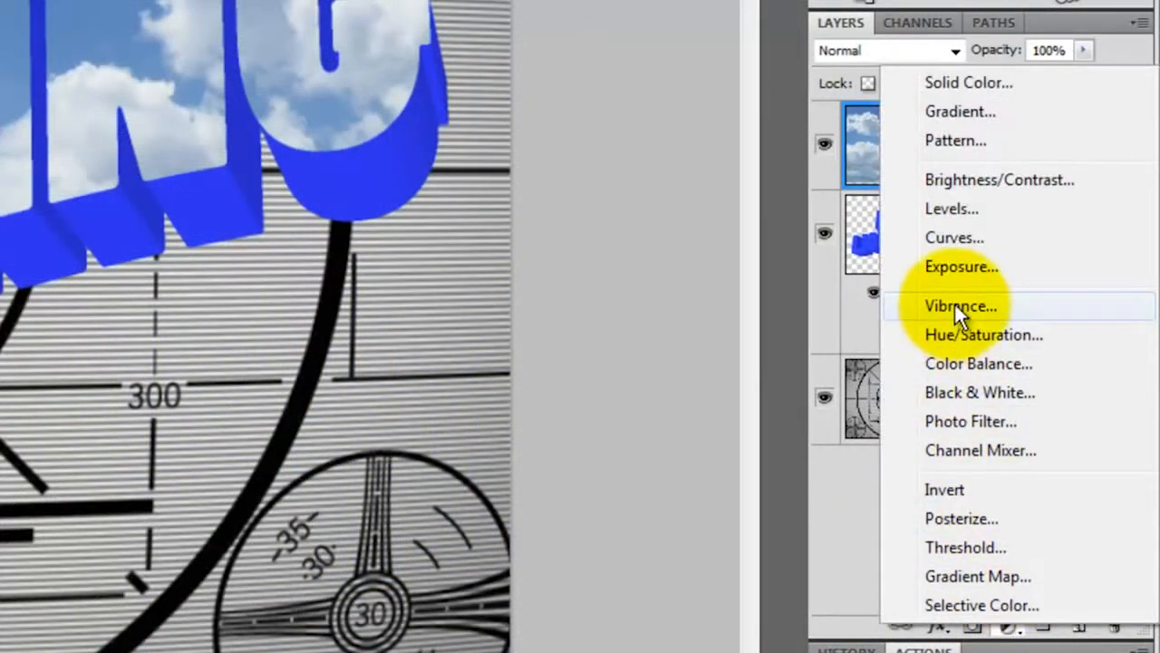
{"action": "left_click", "coordinate": [954, 304]}
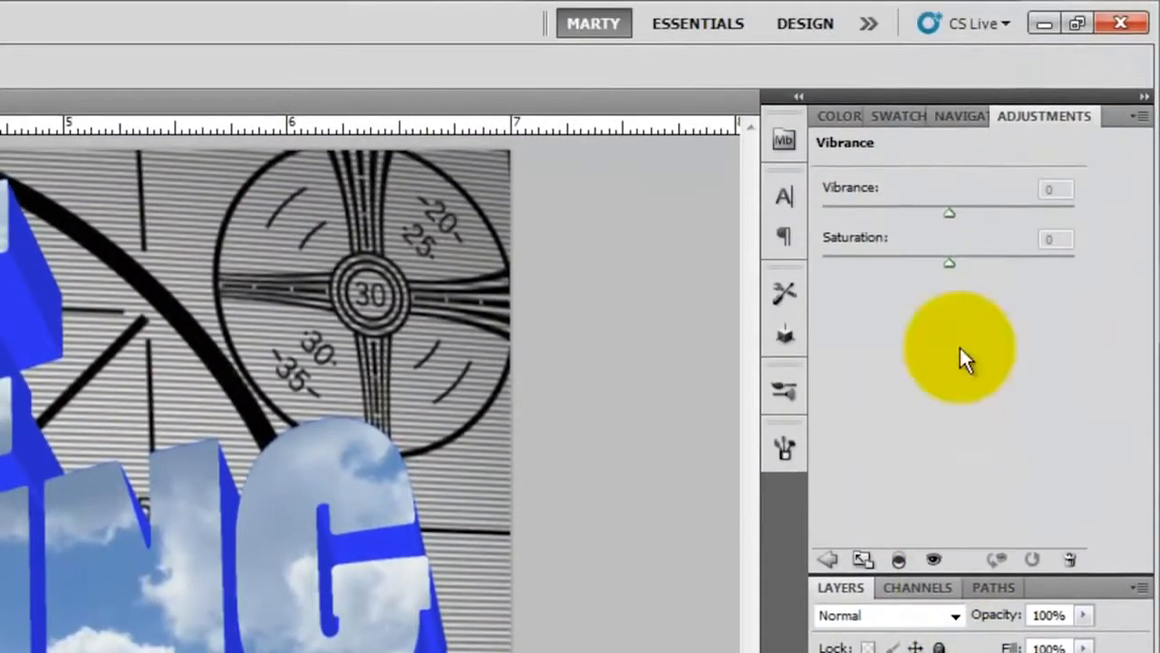
{"action": "left_click_drag", "start_coordinate": [951, 211], "coordinate": [1095, 213]}
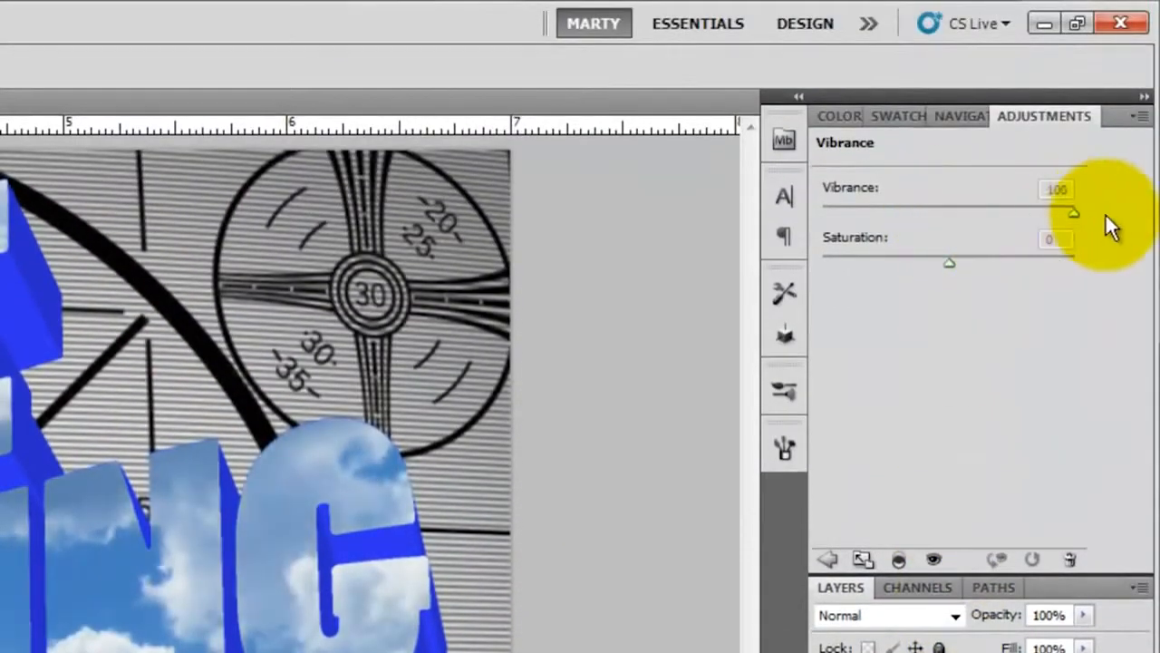
{"action": "left_click_drag", "start_coordinate": [950, 262], "coordinate": [982, 261]}
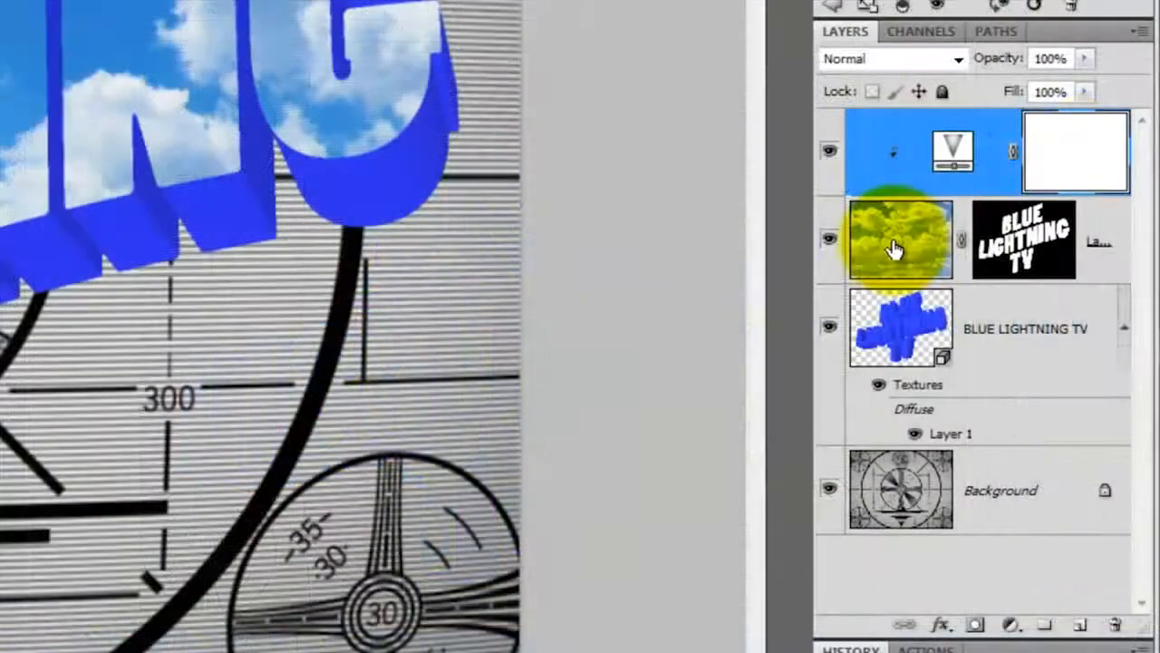
Add a Stroke layer style to the masked clouds layer, positioned Inside with a size of 10 px.
{"action": "left_click", "coordinate": [893, 251]}
{"action": "left_click", "coordinate": [940, 625]}
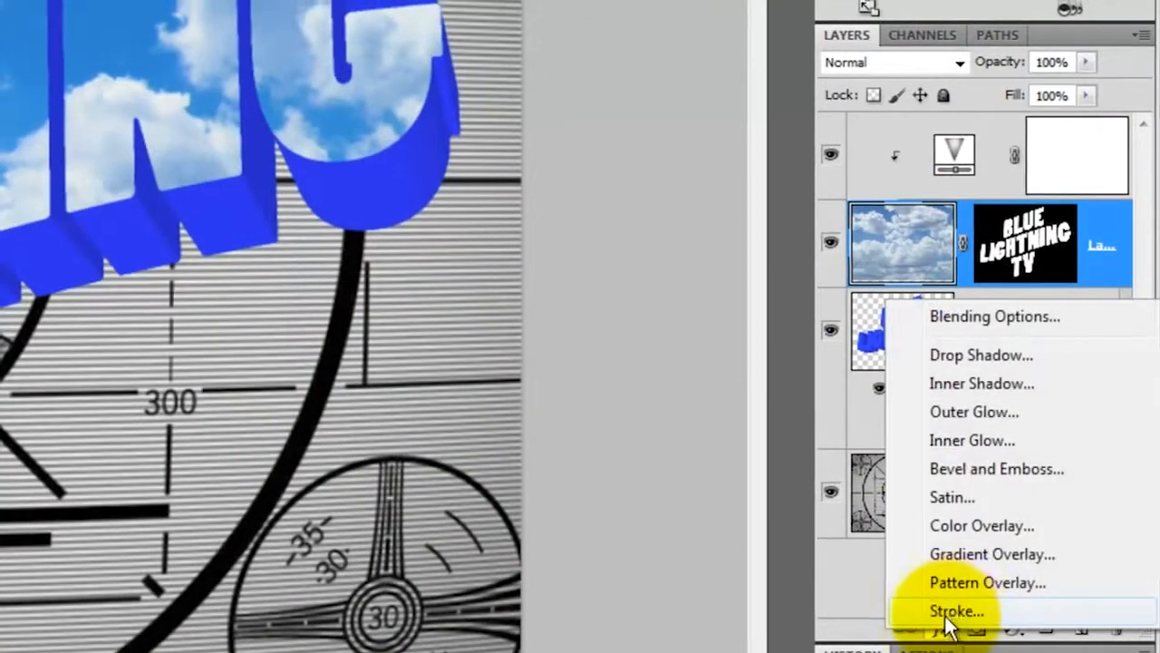
{"action": "left_click", "coordinate": [951, 607]}
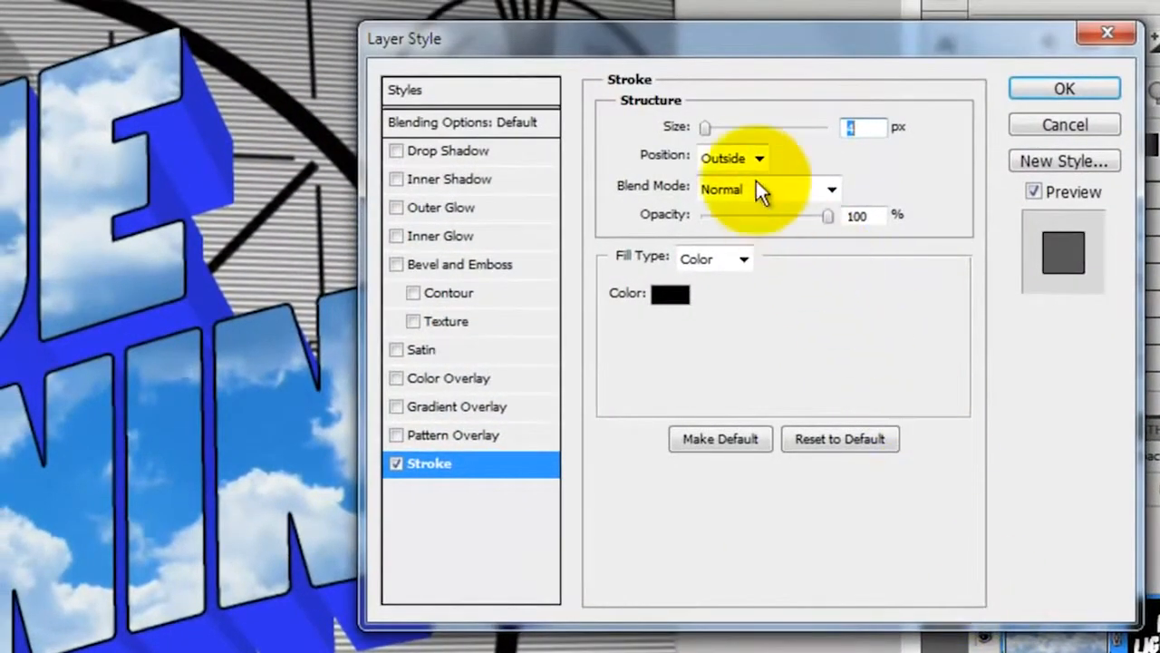
{"action": "left_click", "coordinate": [756, 161]}
{"action": "left_click", "coordinate": [730, 201]}
{"action": "left_click", "coordinate": [866, 127]}
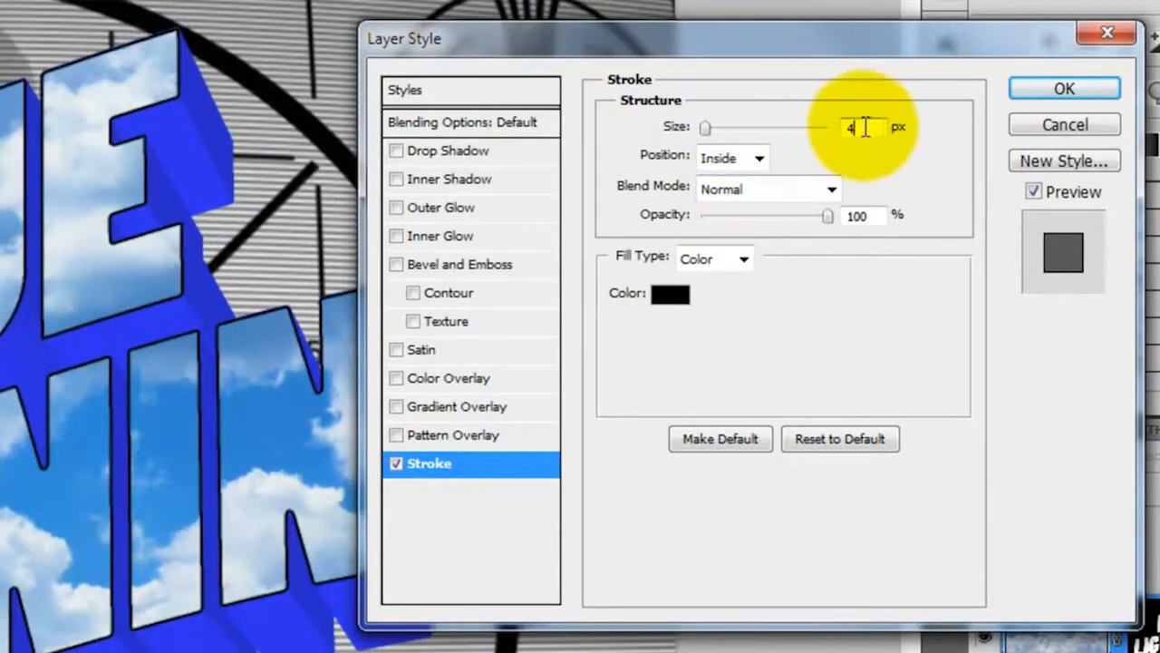
{"action": "type", "text": "10"}
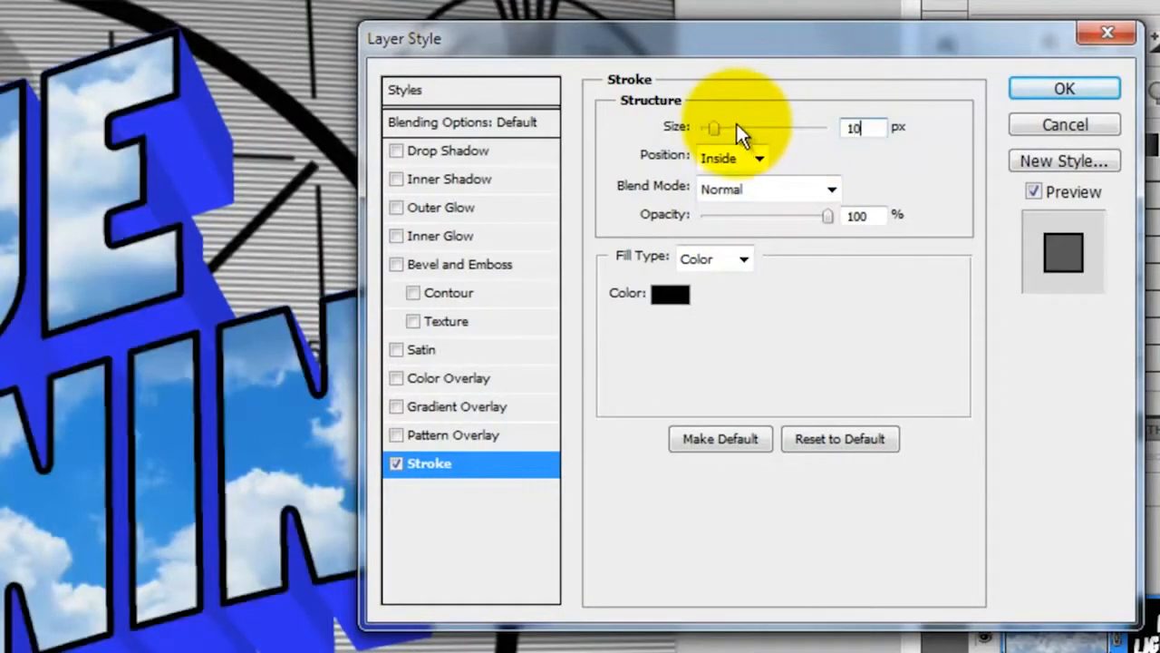
Set the stroke color to 00E4FF and apply the layer style.
{"action": "left_click", "coordinate": [669, 299]}
{"action": "double_click", "coordinate": [797, 585]}
{"action": "type", "text": "00e4"}
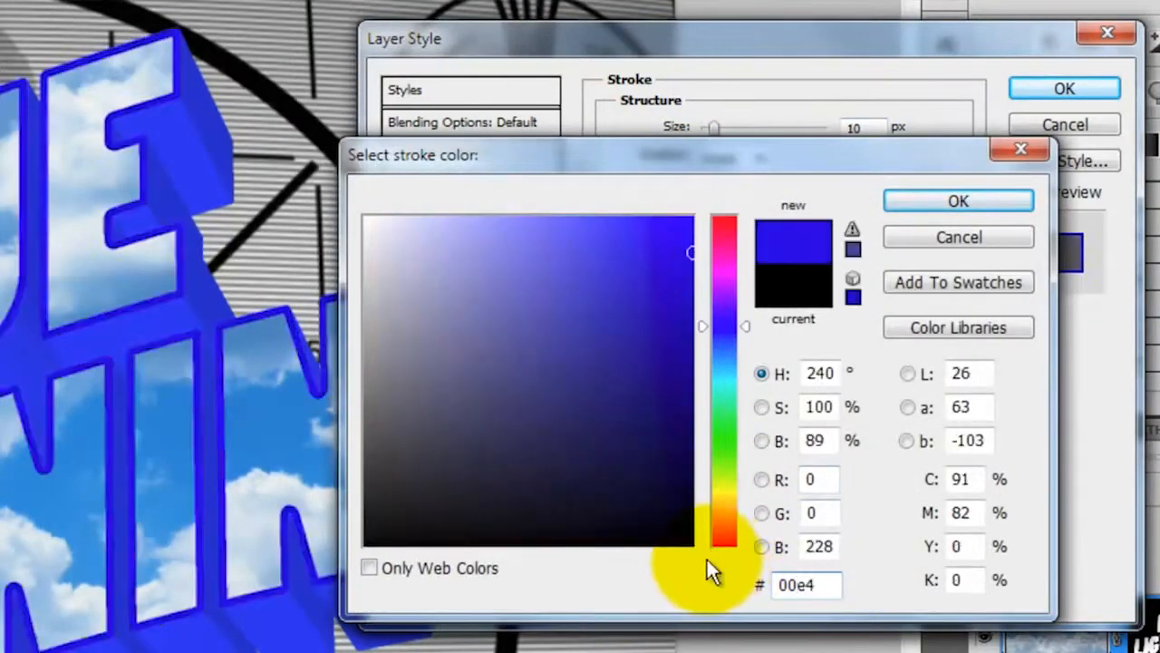
{"action": "type", "text": "ff"}
{"action": "left_click", "coordinate": [942, 201]}
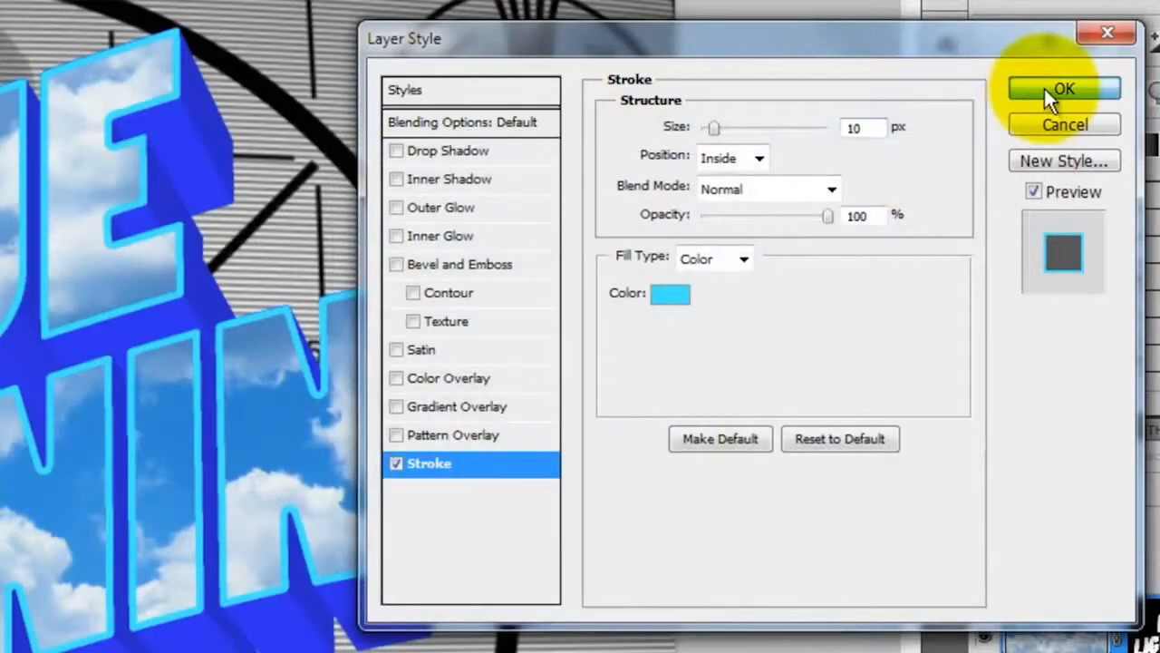
{"action": "left_click", "coordinate": [1056, 88]}
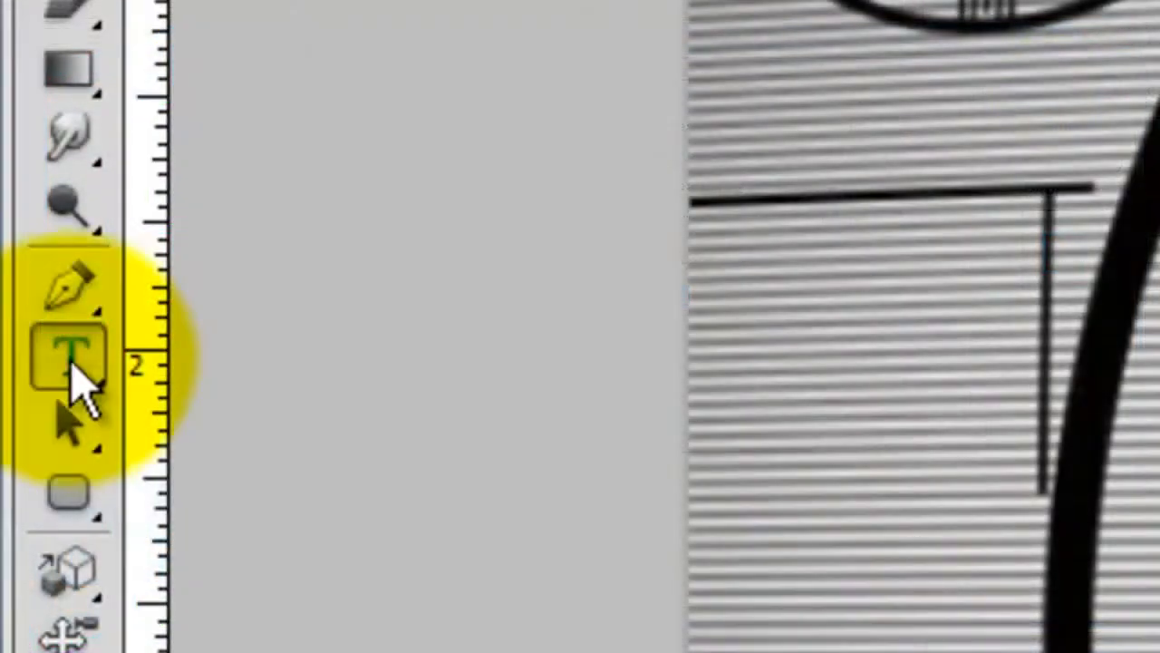
Activate the Horizontal Type tool and set its text color to white.
{"action": "left_click_drag", "start_coordinate": [73, 365], "coordinate": [308, 349]}
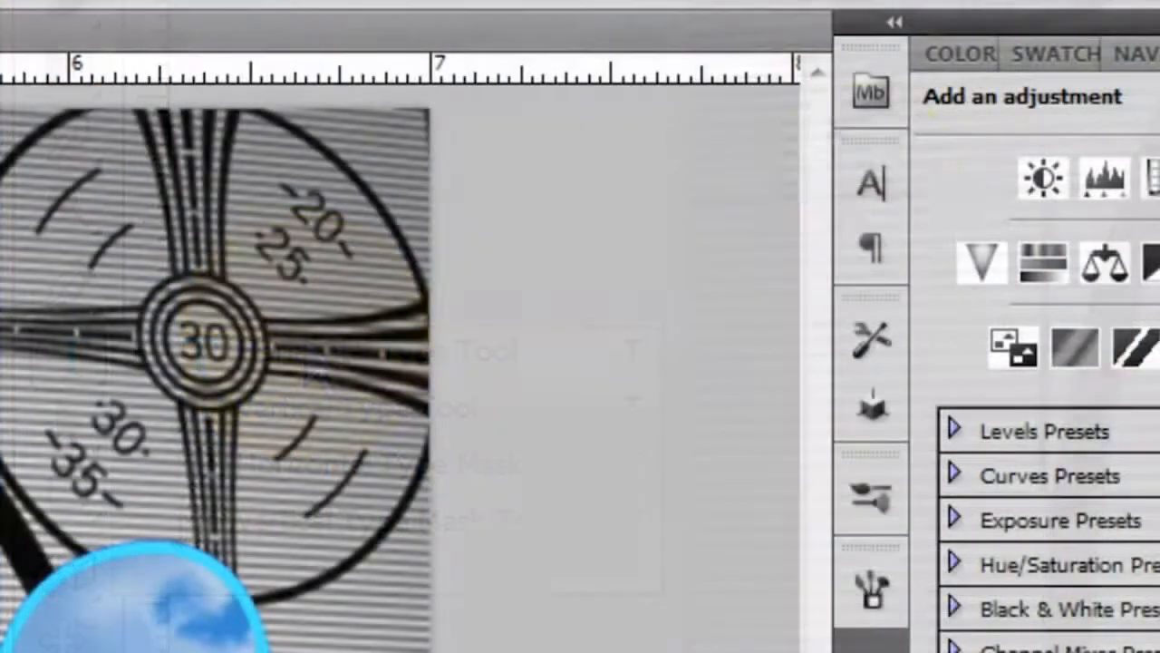
{"action": "left_click", "coordinate": [868, 184]}
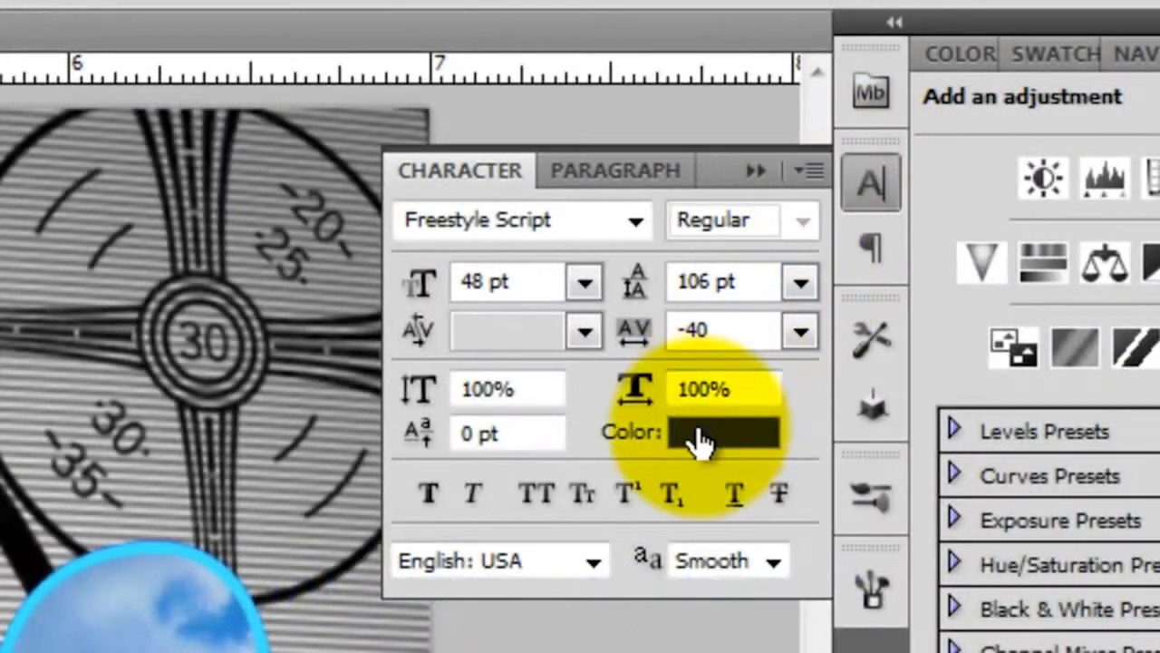
{"action": "left_click", "coordinate": [698, 442]}
{"action": "left_click_drag", "start_coordinate": [396, 299], "coordinate": [46, 124]}
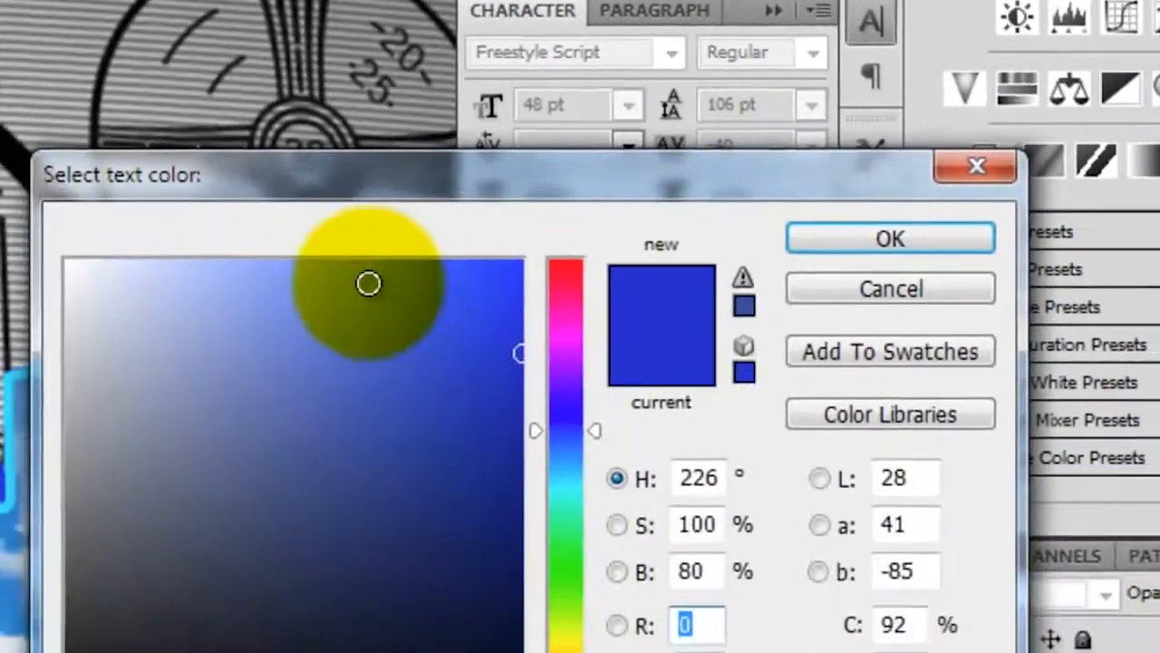
{"action": "left_click", "coordinate": [838, 113]}
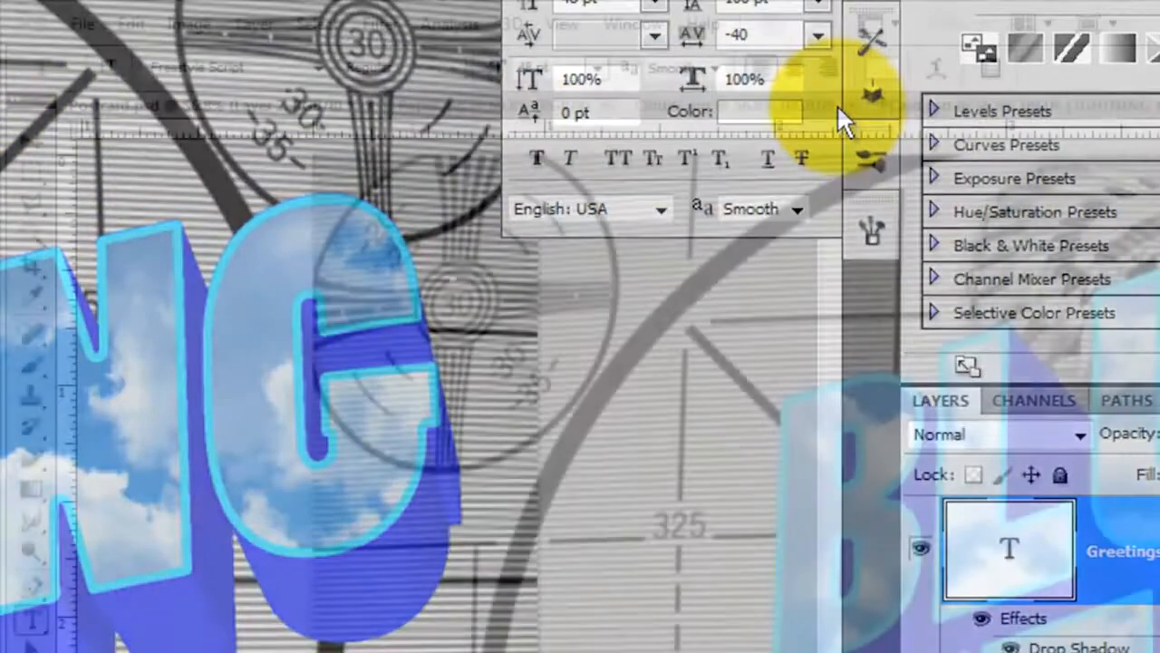
Add the text "Greetings from" in 48 pt Freestyle Script and position it in the upper-left area of the postcard.
{"action": "type", "text": "Greetings from"}
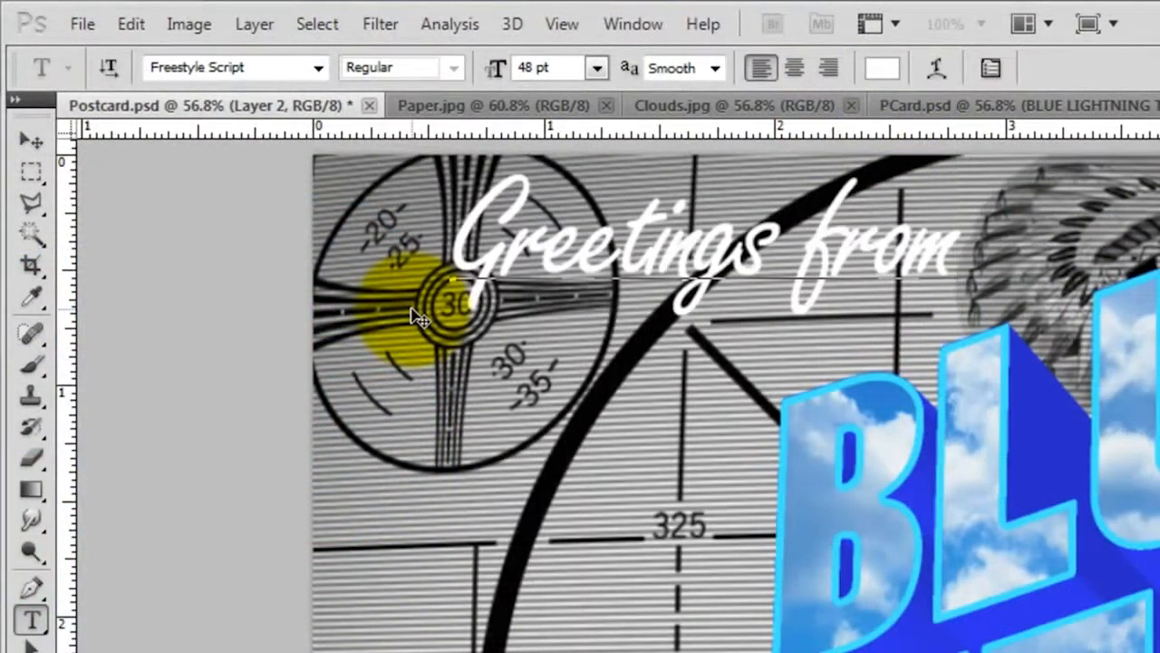
{"action": "left_click", "coordinate": [28, 142]}
{"action": "left_click_drag", "start_coordinate": [704, 221], "coordinate": [620, 295]}
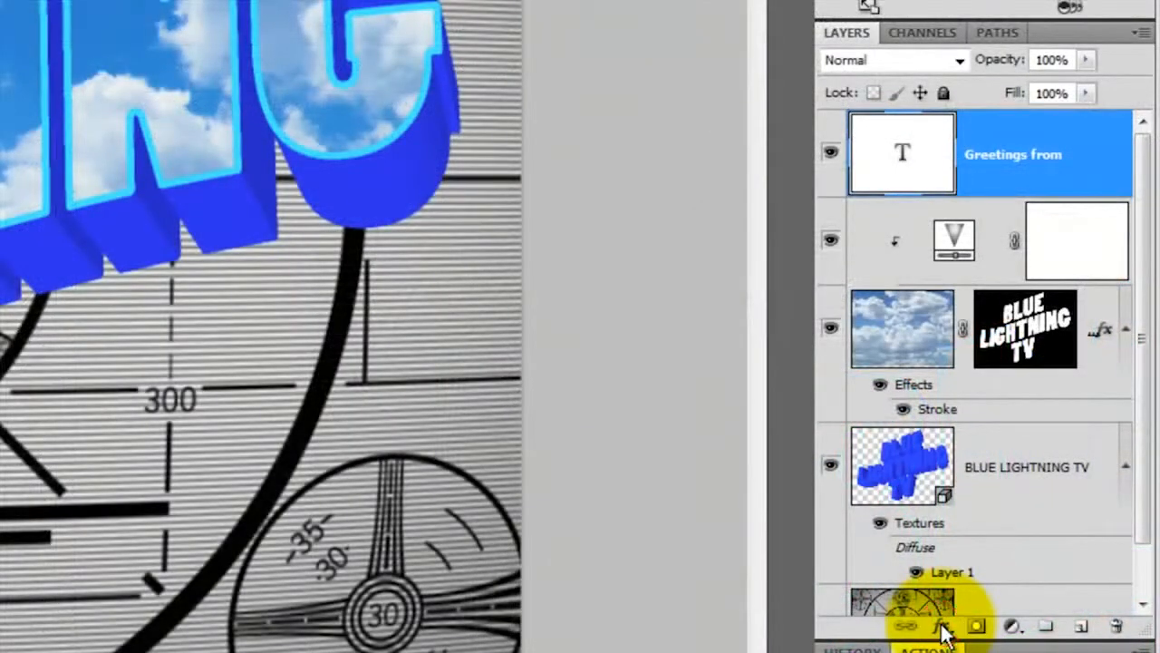
Add a 6 px Stroke layer style to the "Greetings from" text, sampling the dark blue 002ECC from the title's shaded 3D side.
{"action": "left_click", "coordinate": [943, 627]}
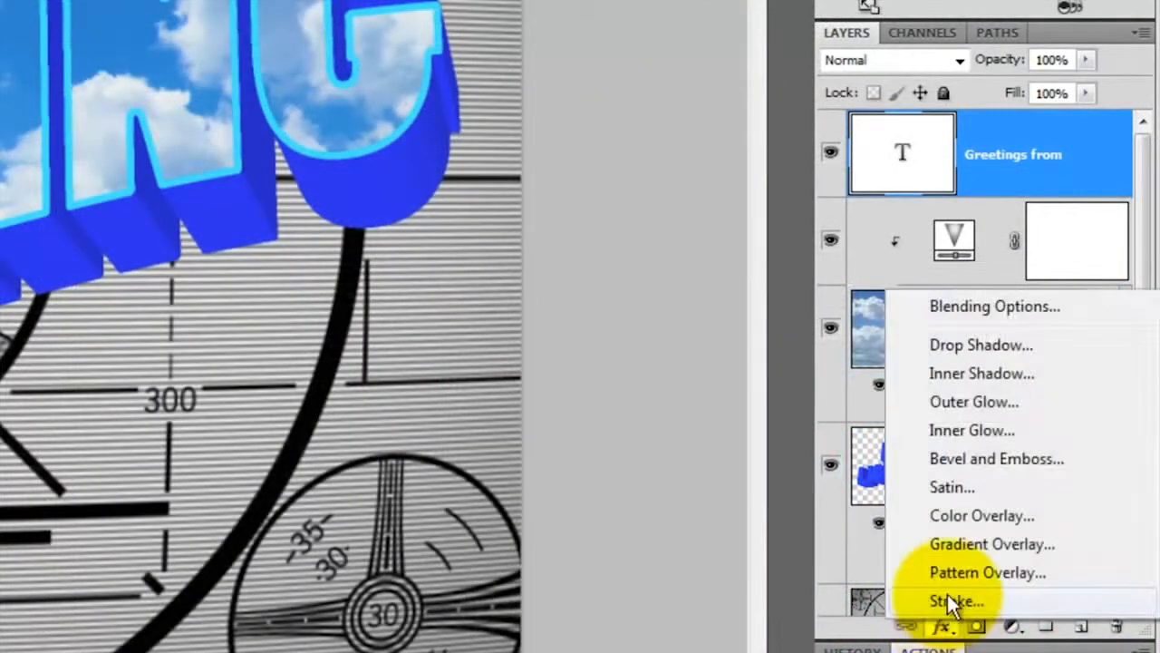
{"action": "left_click", "coordinate": [957, 602]}
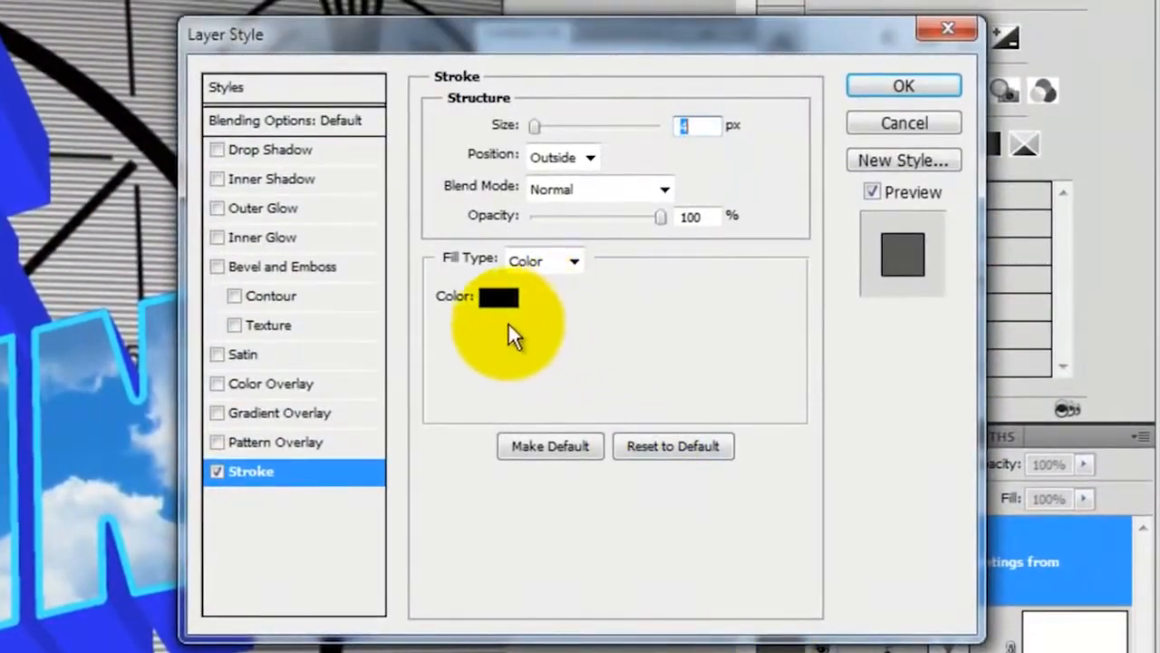
{"action": "left_click", "coordinate": [496, 298]}
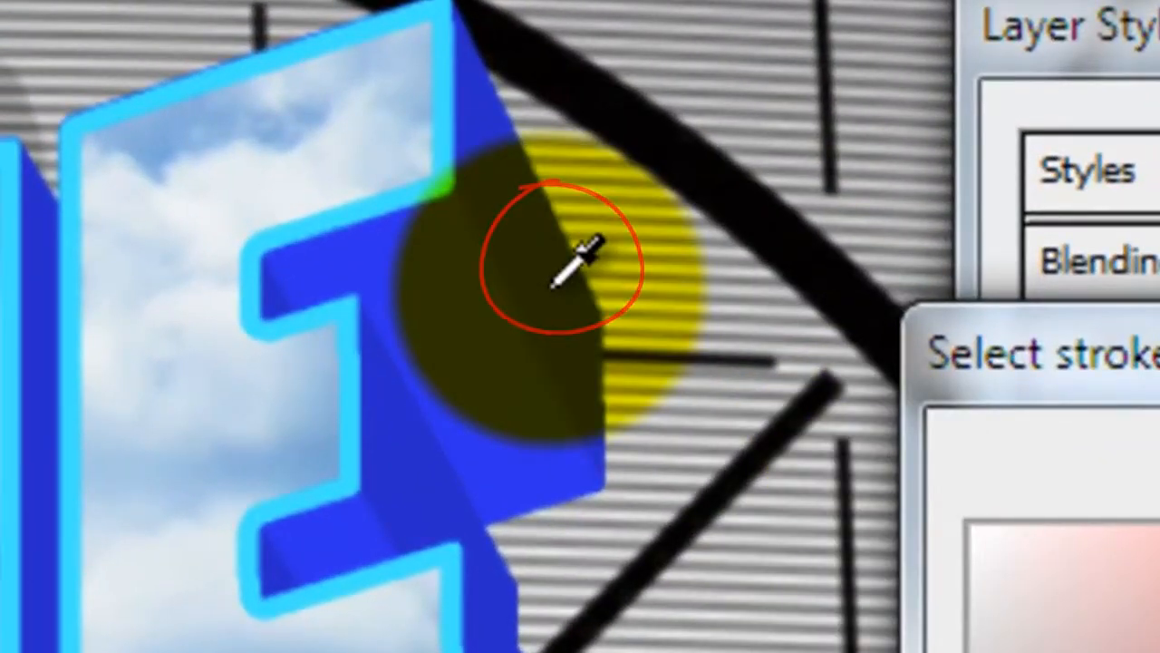
{"action": "left_click", "coordinate": [554, 285]}
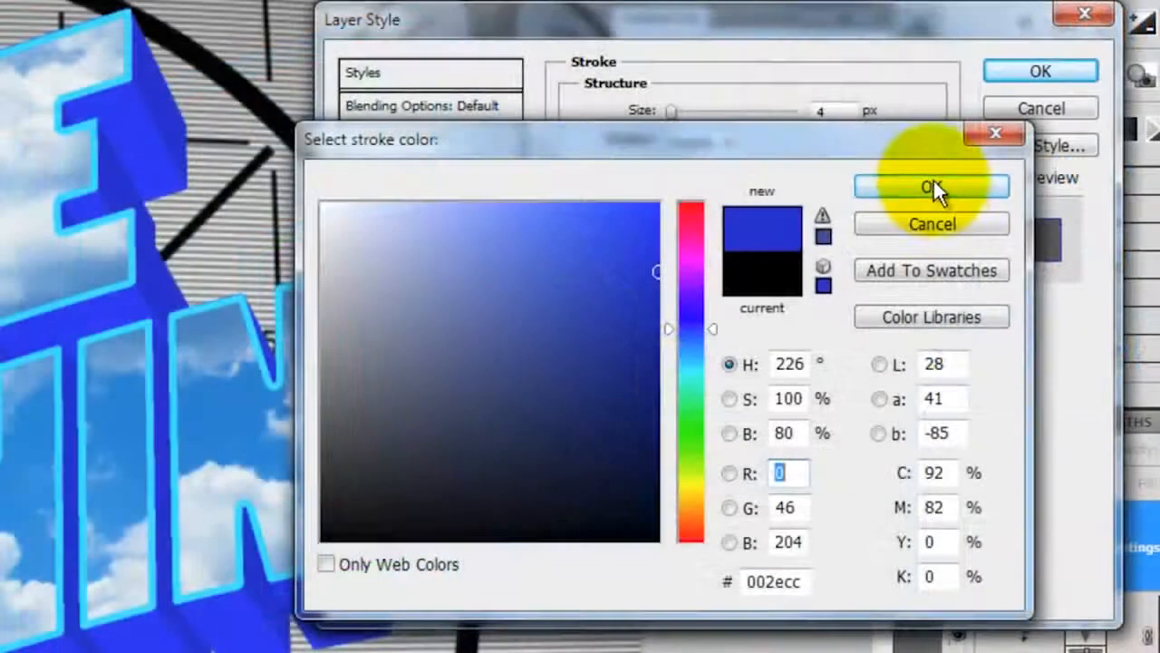
{"action": "left_click", "coordinate": [901, 187]}
{"action": "type", "text": "6"}
Enable a Drop Shadow on the "Greetings from" text and sample its color, 002ECC, from the title's dark blue side.
{"action": "left_click", "coordinate": [448, 140]}
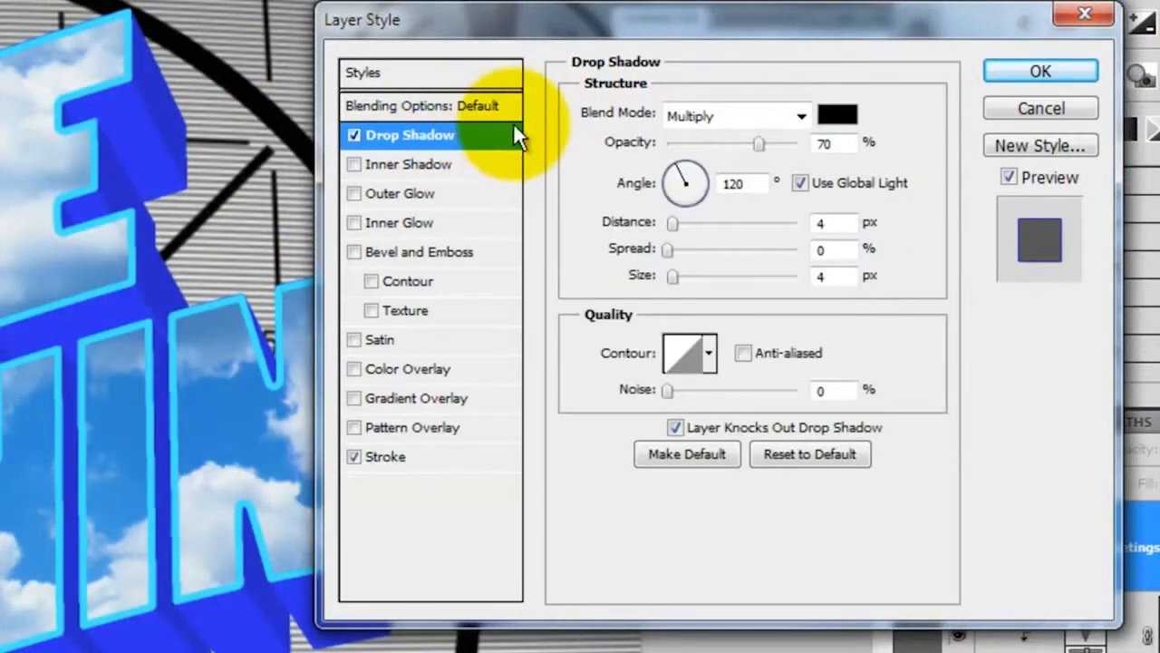
{"action": "left_click", "coordinate": [836, 114]}
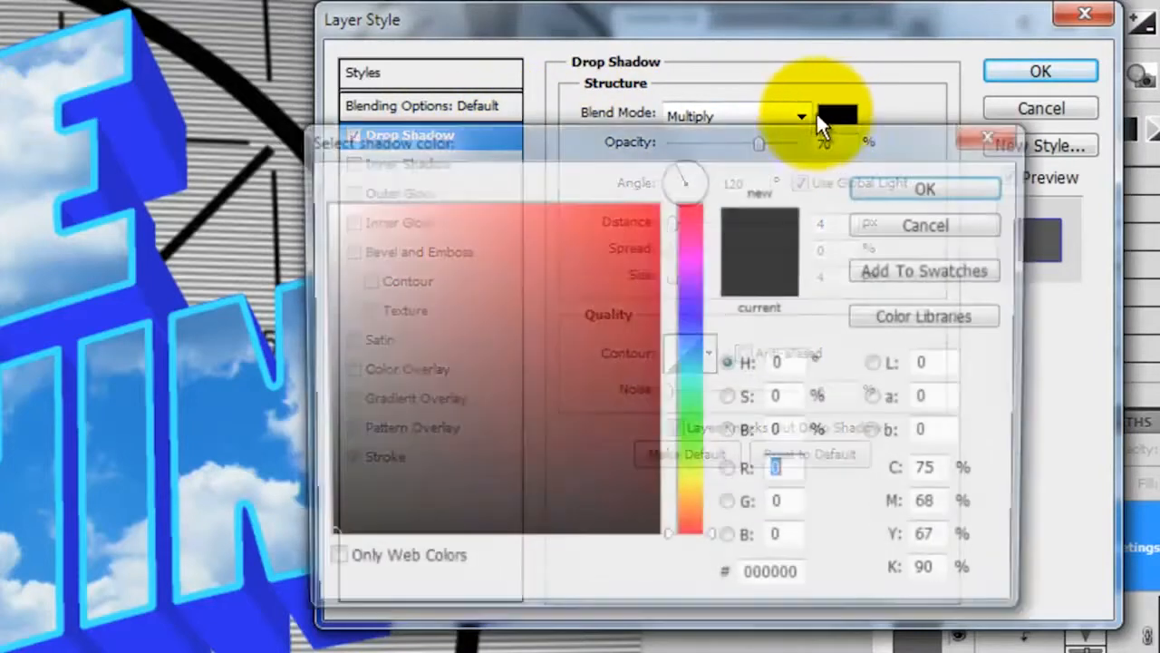
{"action": "left_click", "coordinate": [163, 110]}
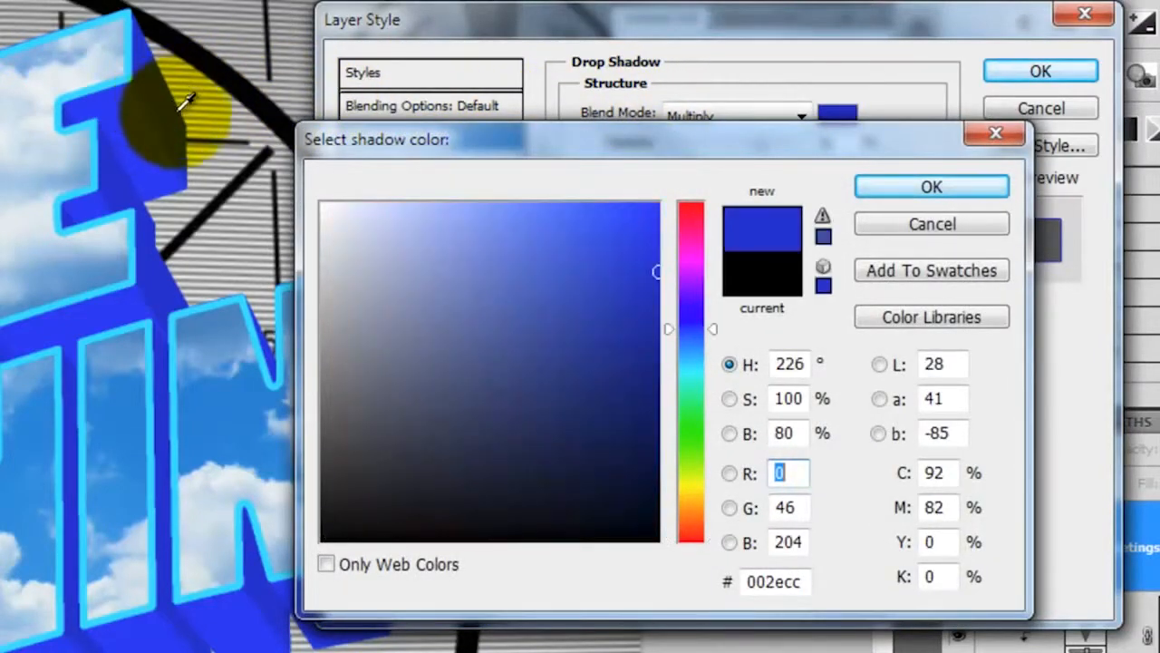
{"action": "left_click", "coordinate": [919, 185]}
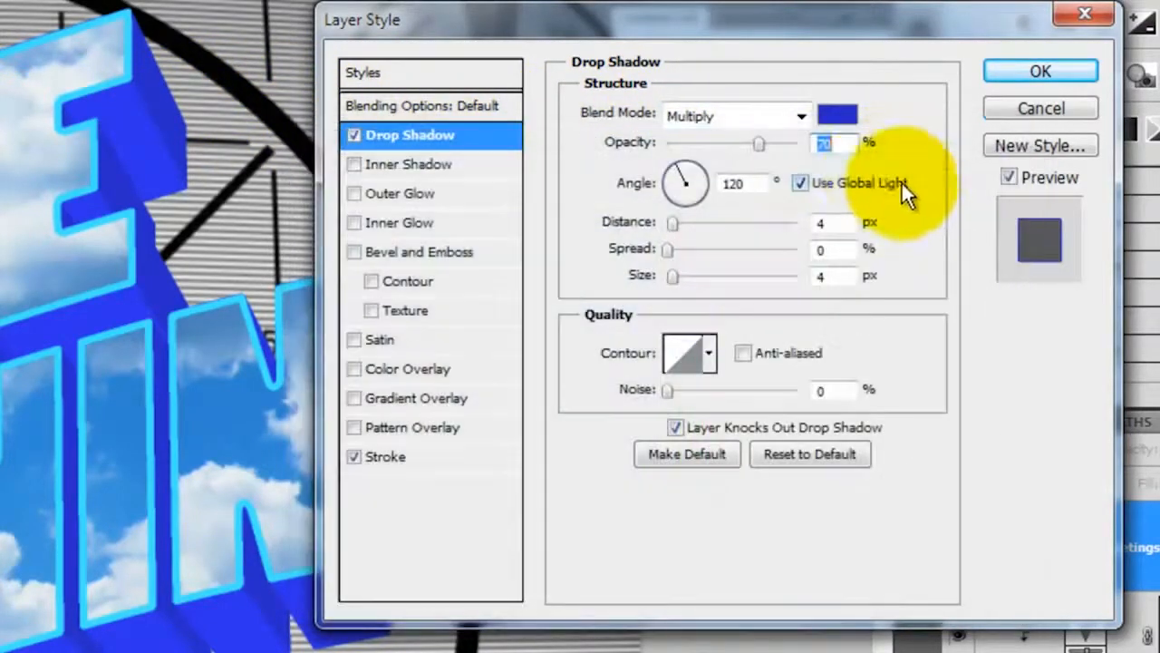
Set the drop shadow's blend mode to Normal and its distance to 14 px, raise its opacity and reduce its size.
{"action": "left_click", "coordinate": [798, 115]}
{"action": "left_click", "coordinate": [743, 143]}
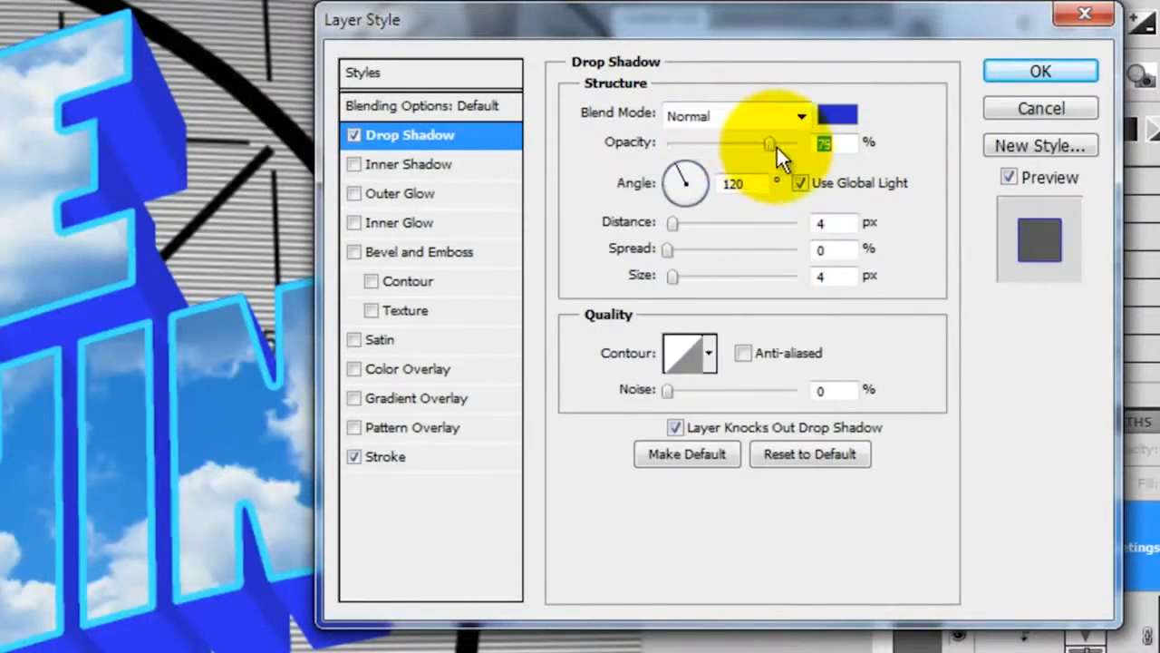
{"action": "left_click", "coordinate": [846, 147]}
{"action": "left_click_drag", "start_coordinate": [839, 226], "coordinate": [752, 214]}
{"action": "type", "text": "14"}
{"action": "left_click_drag", "start_coordinate": [673, 277], "coordinate": [658, 278]}
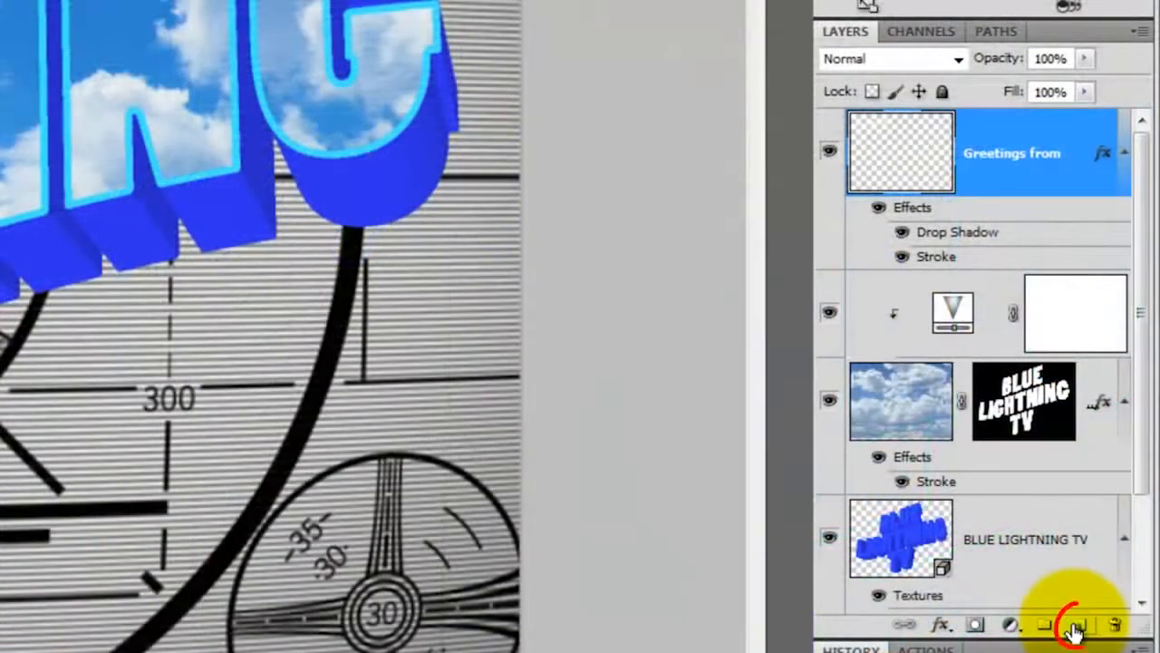
Create a new layer named BORDER above the text layer and select the entire postcard with the Rectangular Marquee tool.
{"action": "left_click", "coordinate": [1077, 626]}
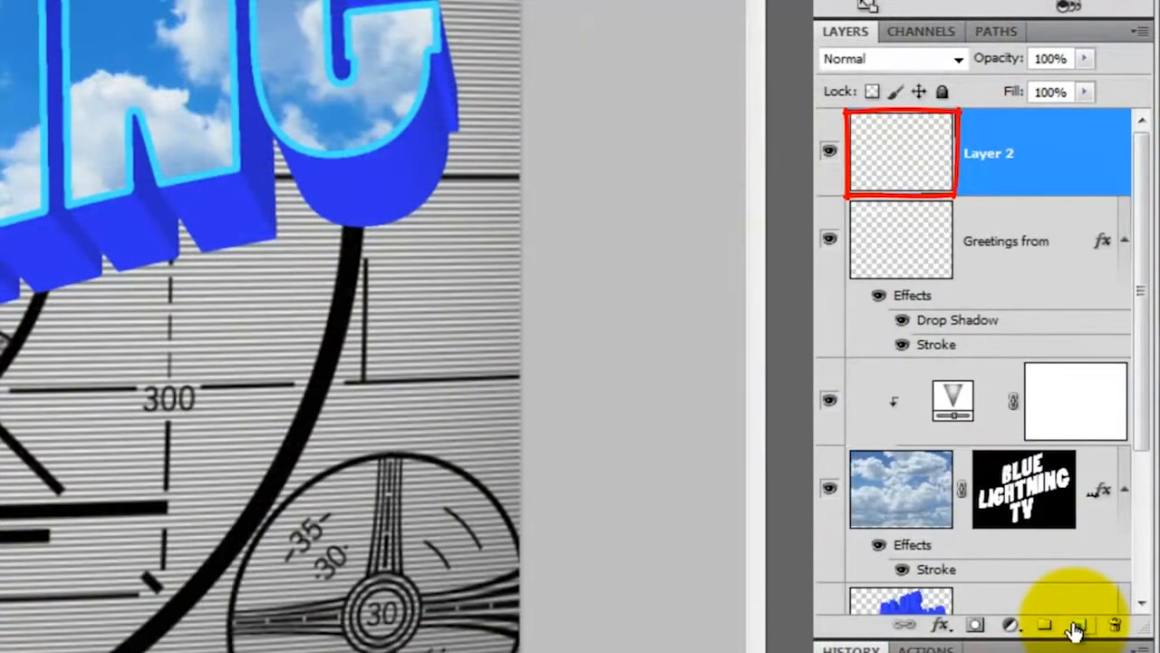
{"action": "double_click", "coordinate": [988, 153]}
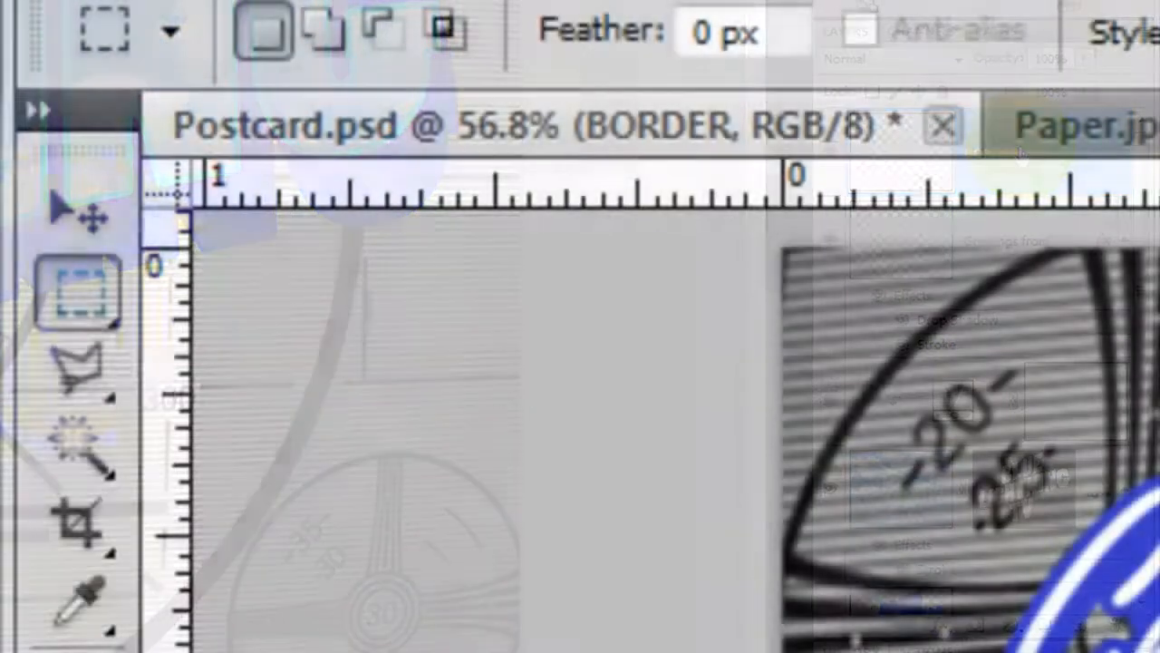
{"action": "left_click", "coordinate": [78, 300]}
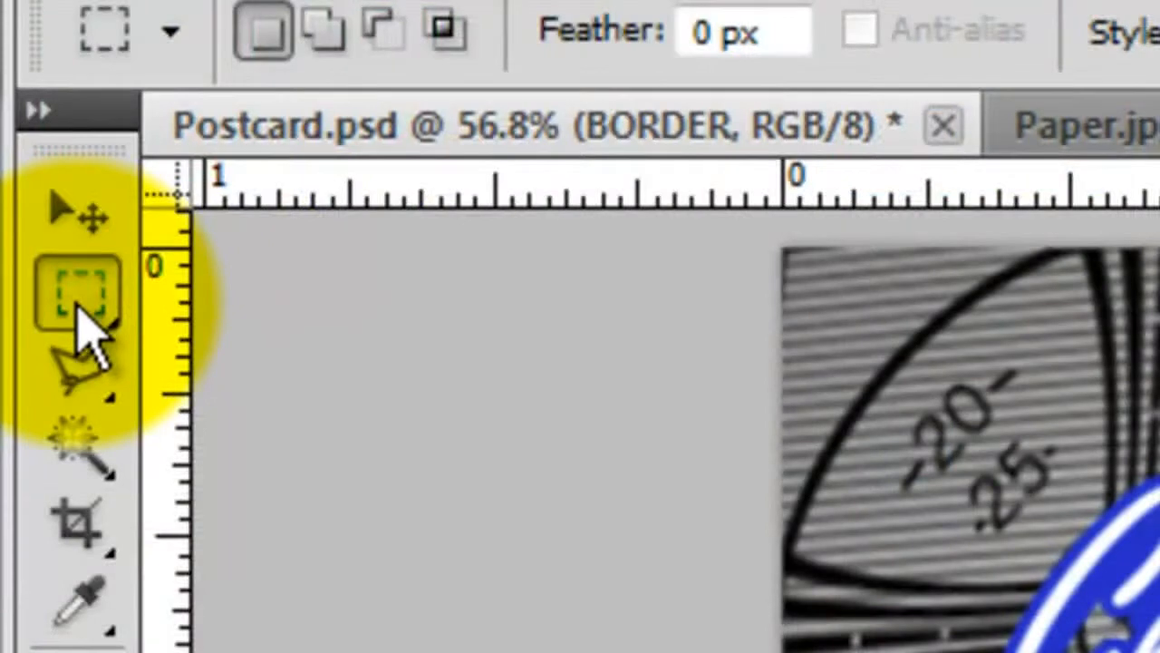
{"action": "left_click", "coordinate": [381, 308]}
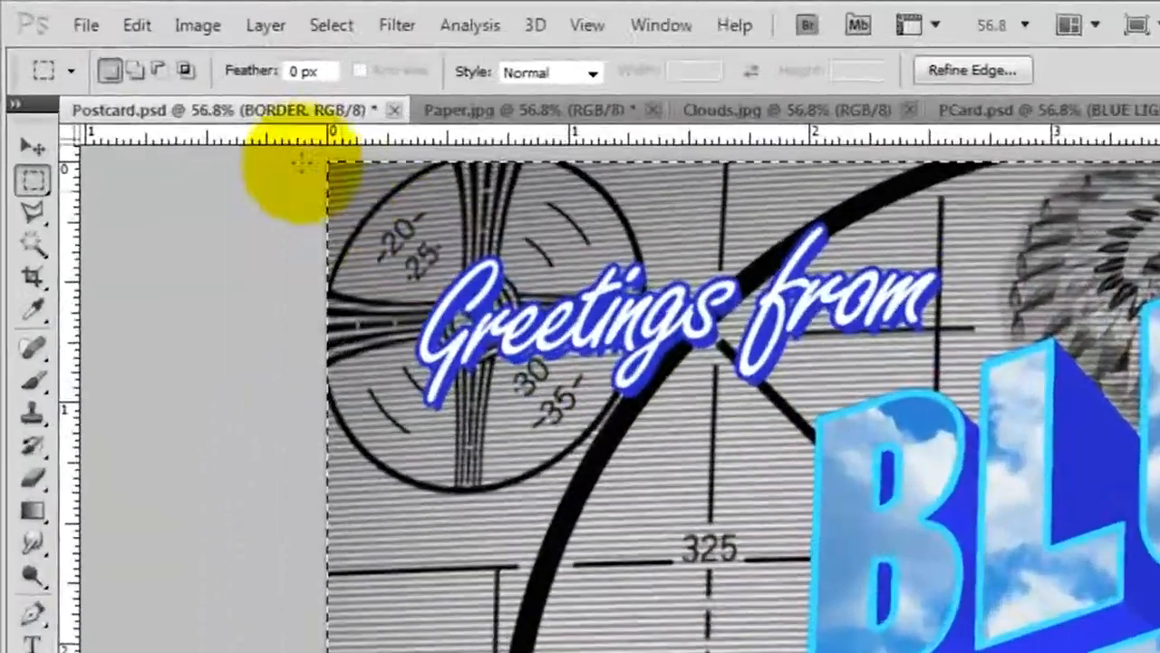
Stroke the selection on the BORDER layer with a 40 px white line located Inside, and deselect.
{"action": "left_click", "coordinate": [58, 10]}
{"action": "left_click", "coordinate": [241, 530]}
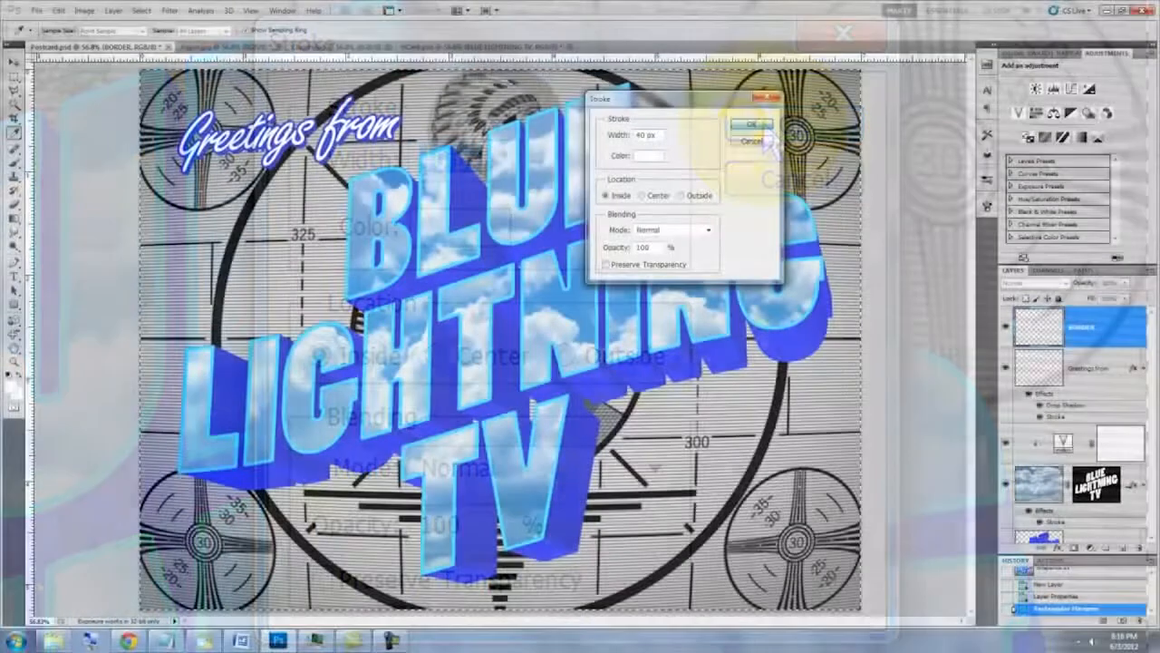
{"action": "left_click", "coordinate": [766, 127]}
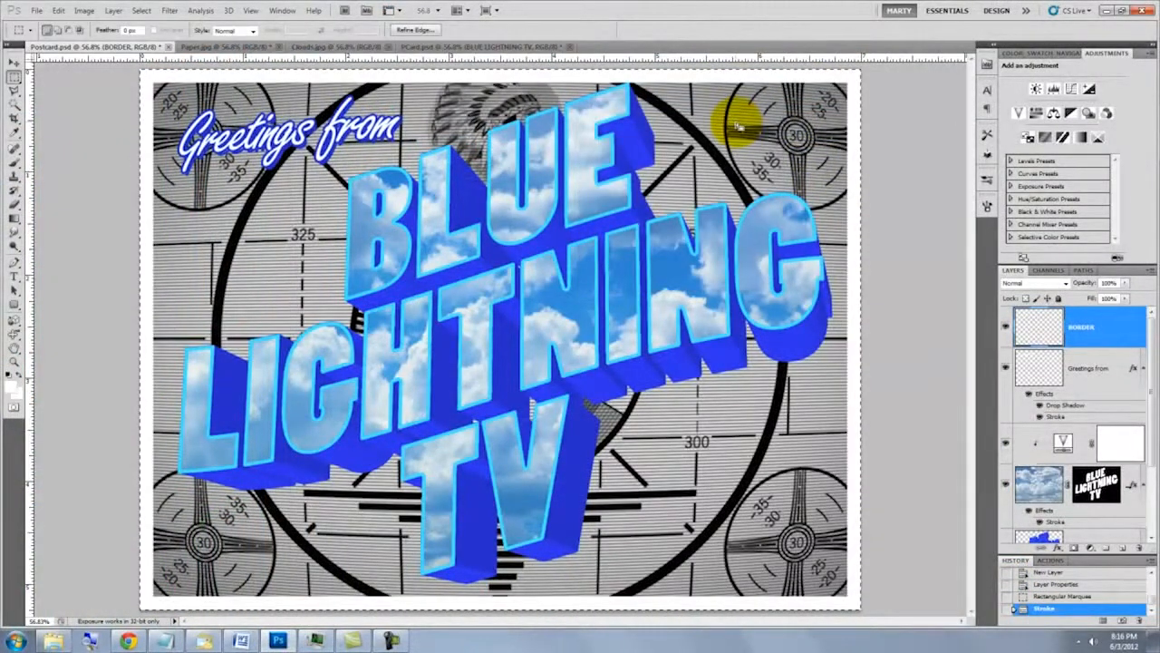
{"action": "key", "text": "ctrl+d"}
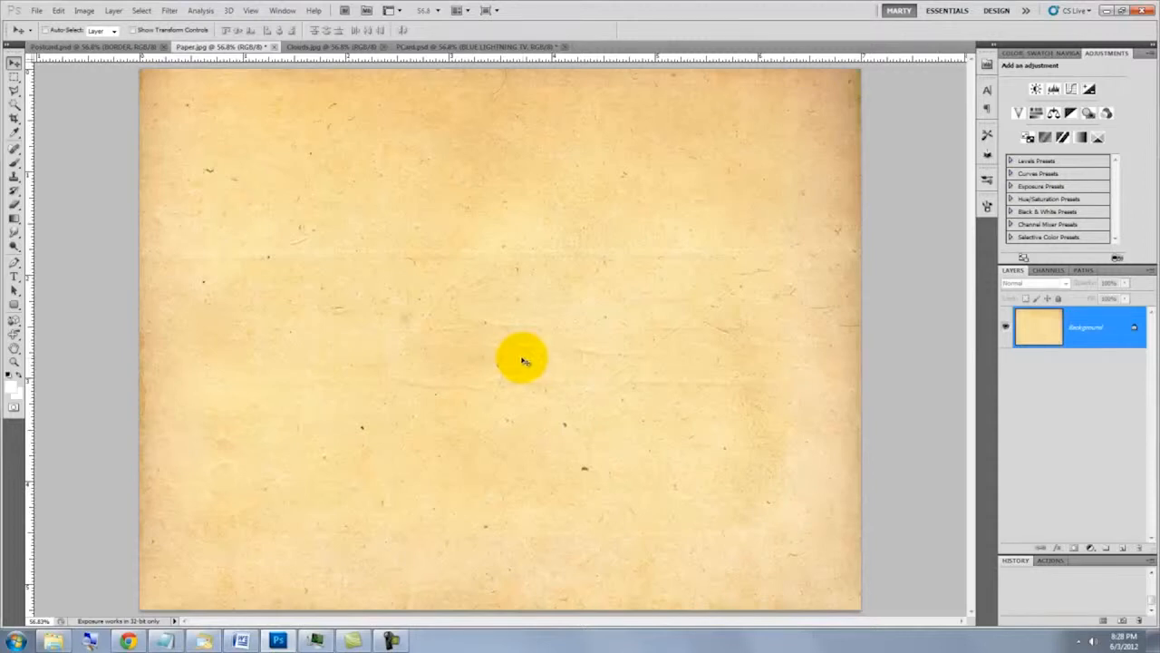
Copy the Paper.jpg texture into Postcard.psd as the top layer, covering the postcard, and set its blend mode to Multiply.
{"action": "left_click", "coordinate": [152, 47]}
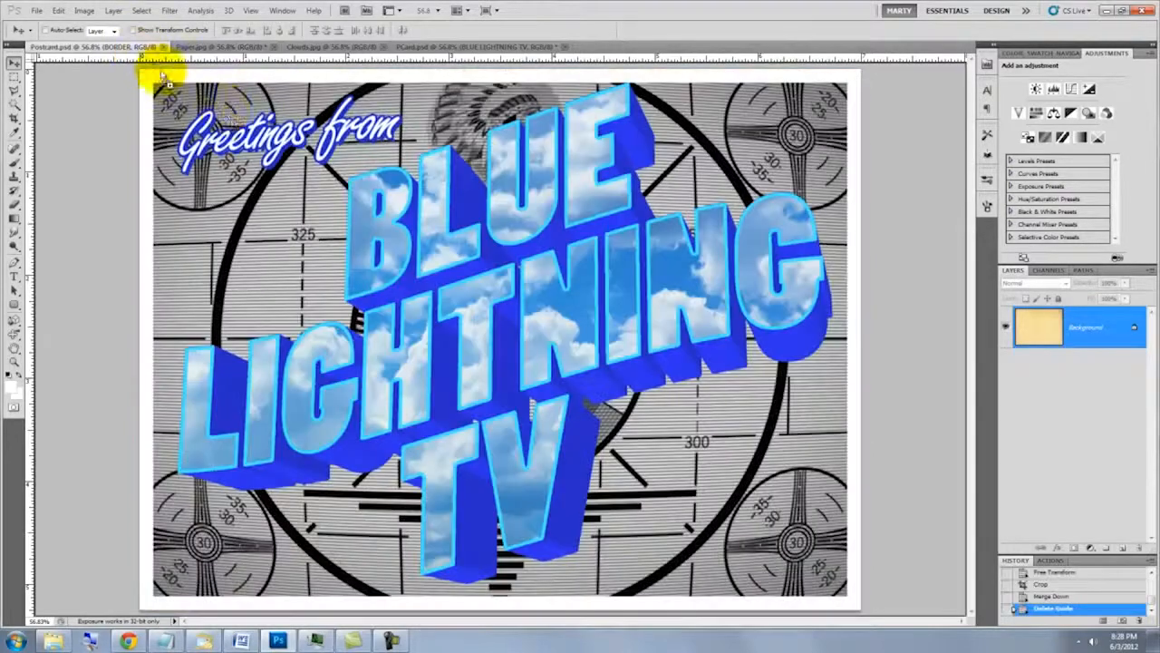
{"action": "left_click_drag", "start_coordinate": [487, 299], "coordinate": [510, 362]}
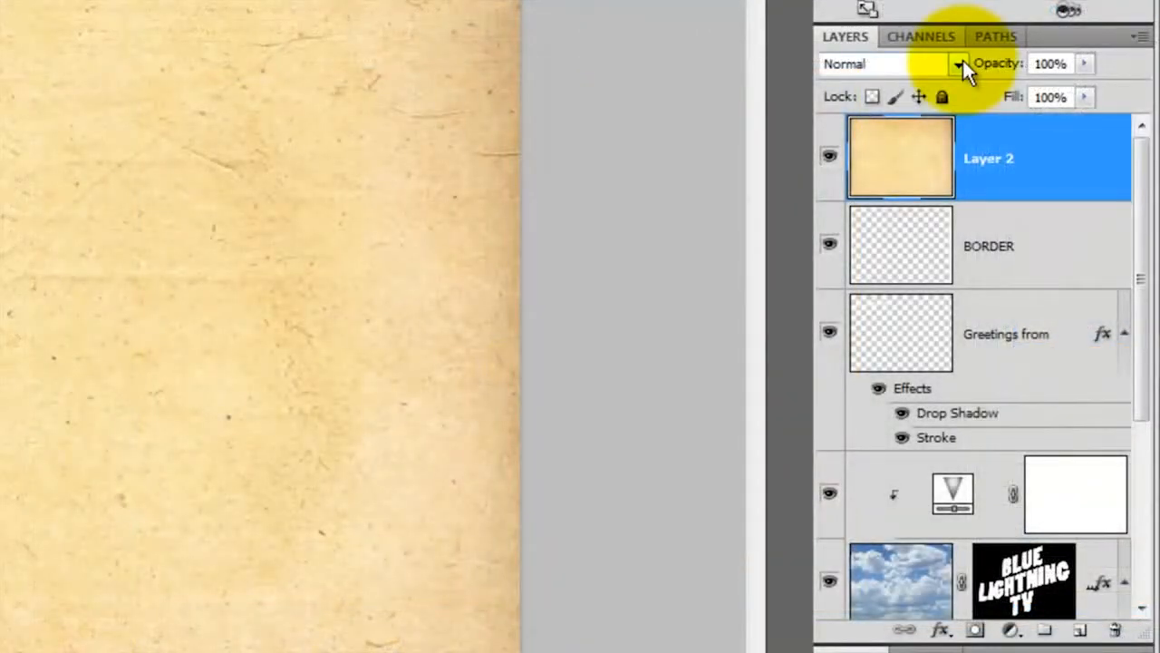
{"action": "left_click", "coordinate": [962, 59]}
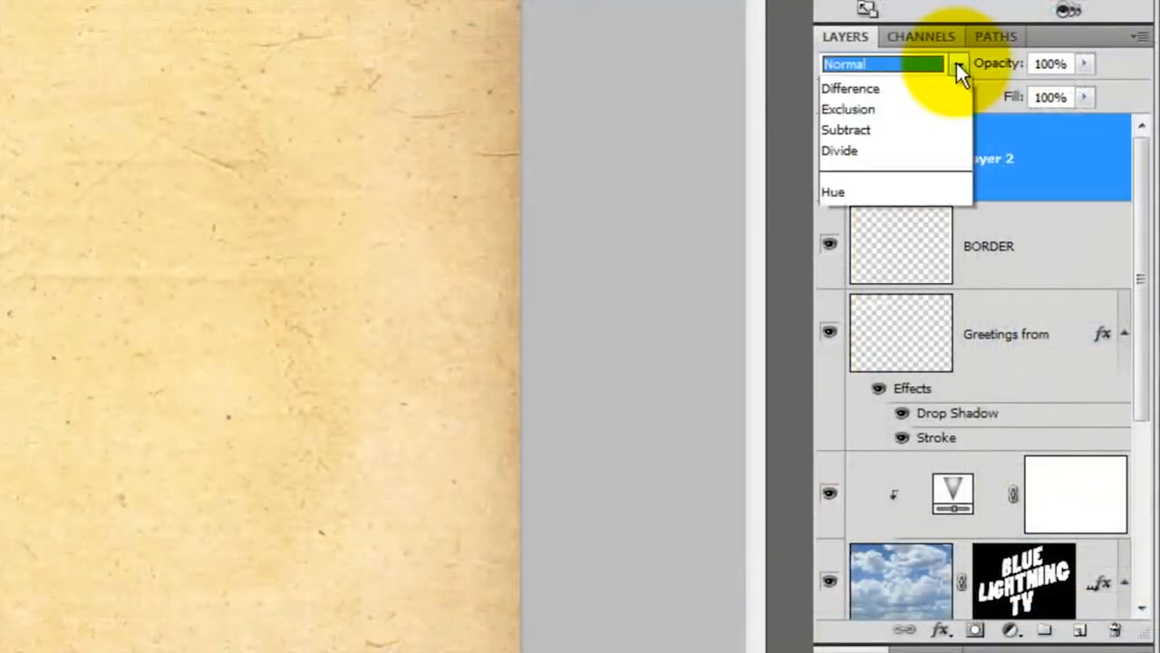
{"action": "left_click", "coordinate": [859, 171]}
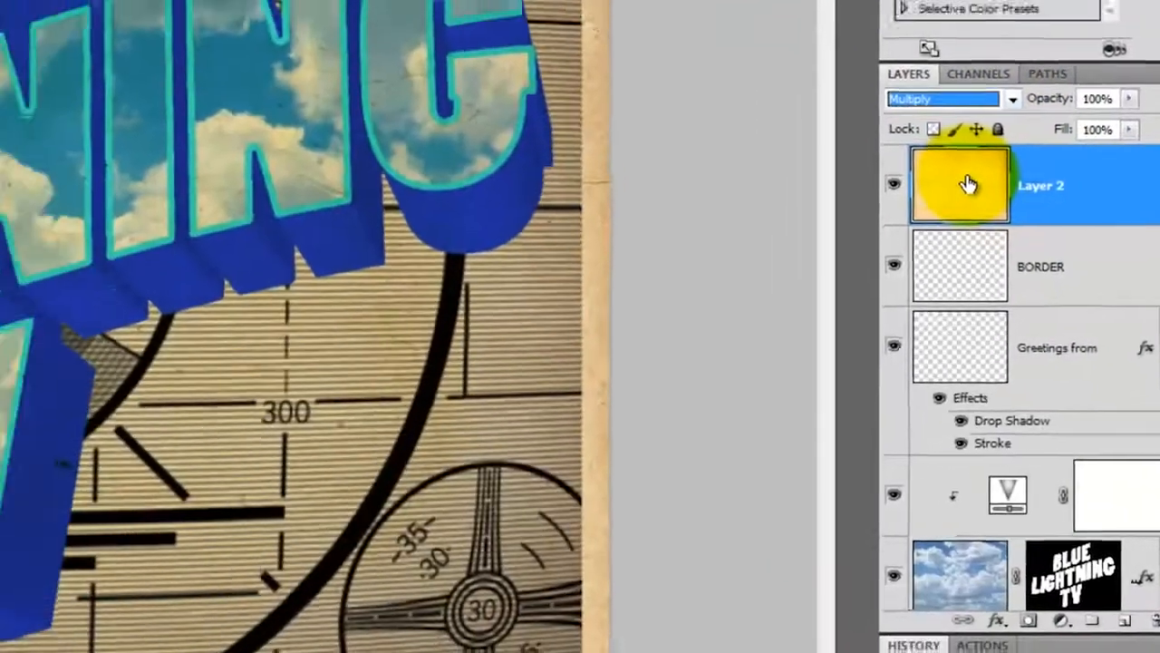